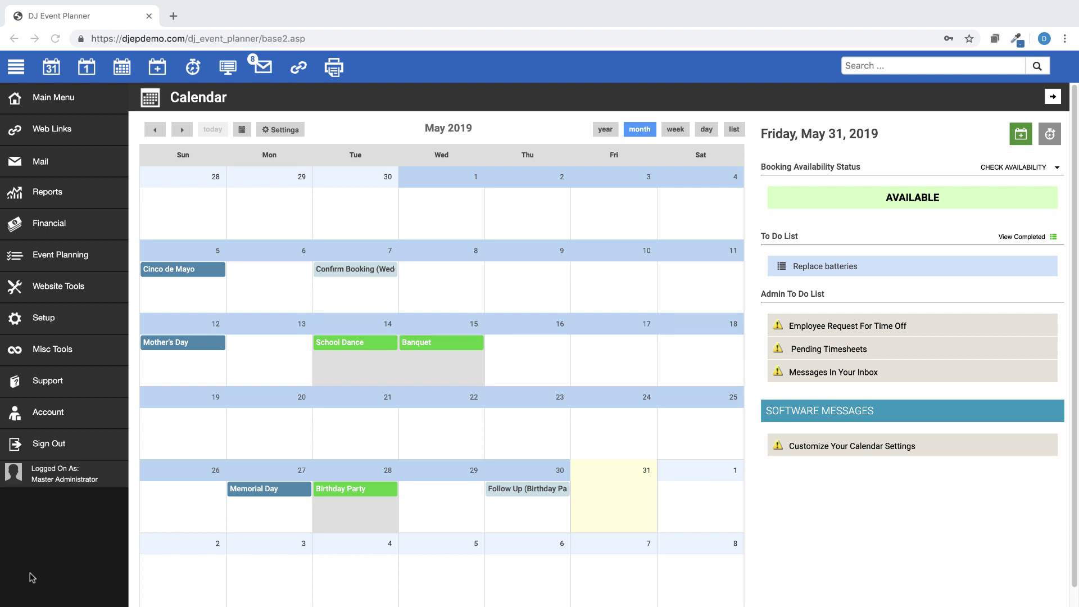
- Reach the Documents templates list through the Setup section of the sidebar
left_click(44, 321)
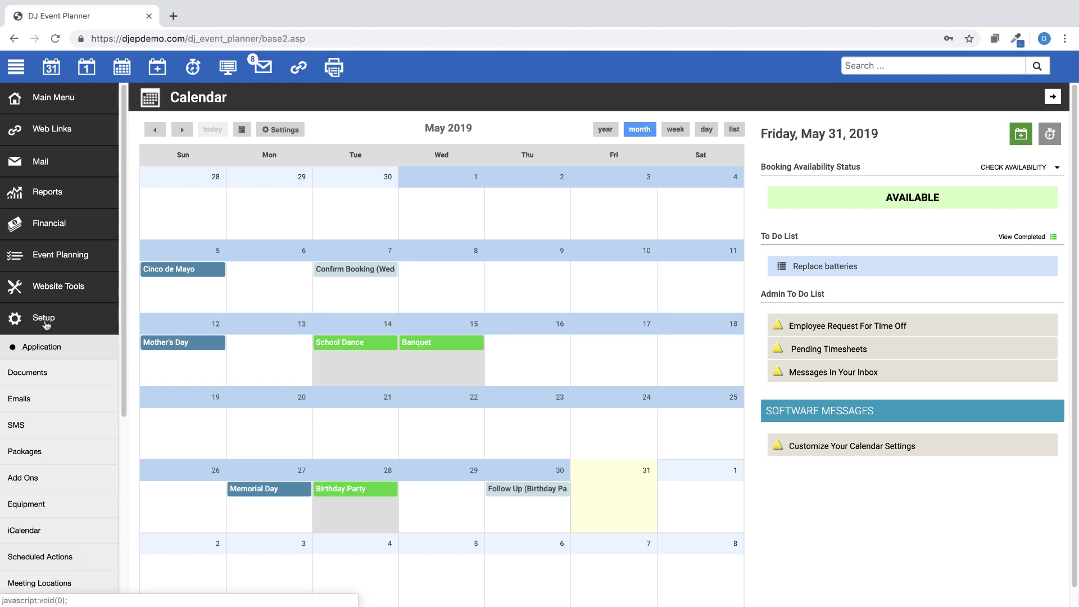
left_click(36, 374)
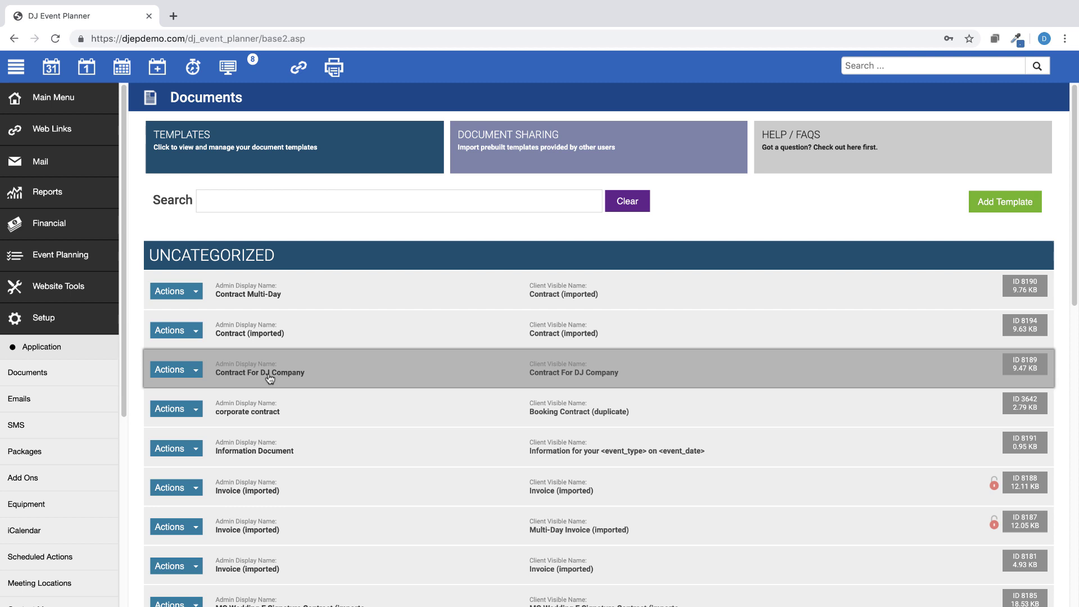
- Open the Contract For DJ Company template in the Edit Email Template dialog
left_click(267, 375)
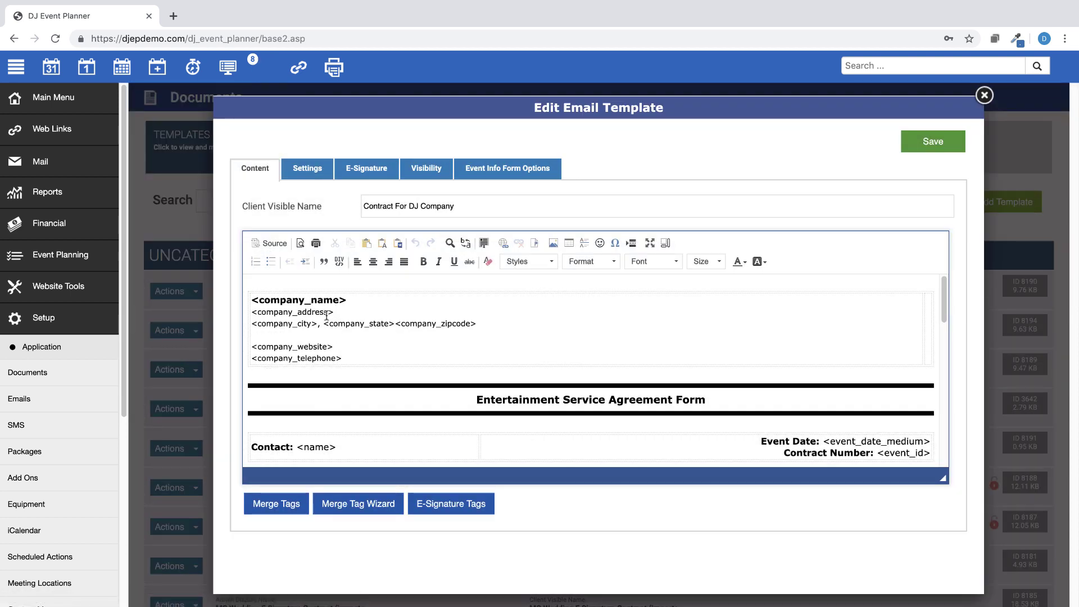
scroll(349, 363, "down", 1)
scroll(350, 362, "down", 1)
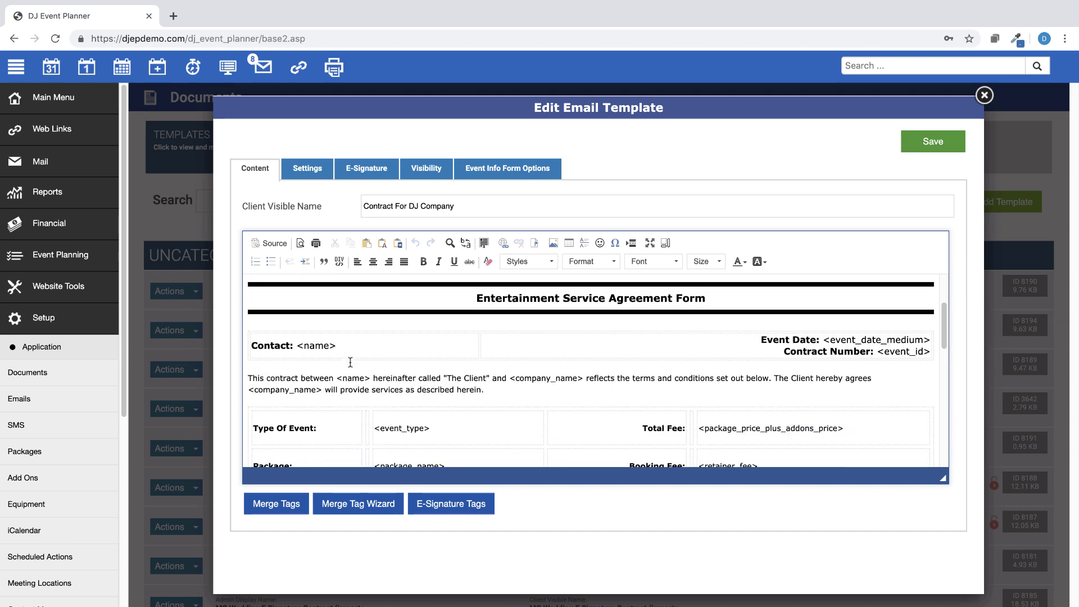
scroll(350, 362, "down", 1)
scroll(575, 408, "down", 2)
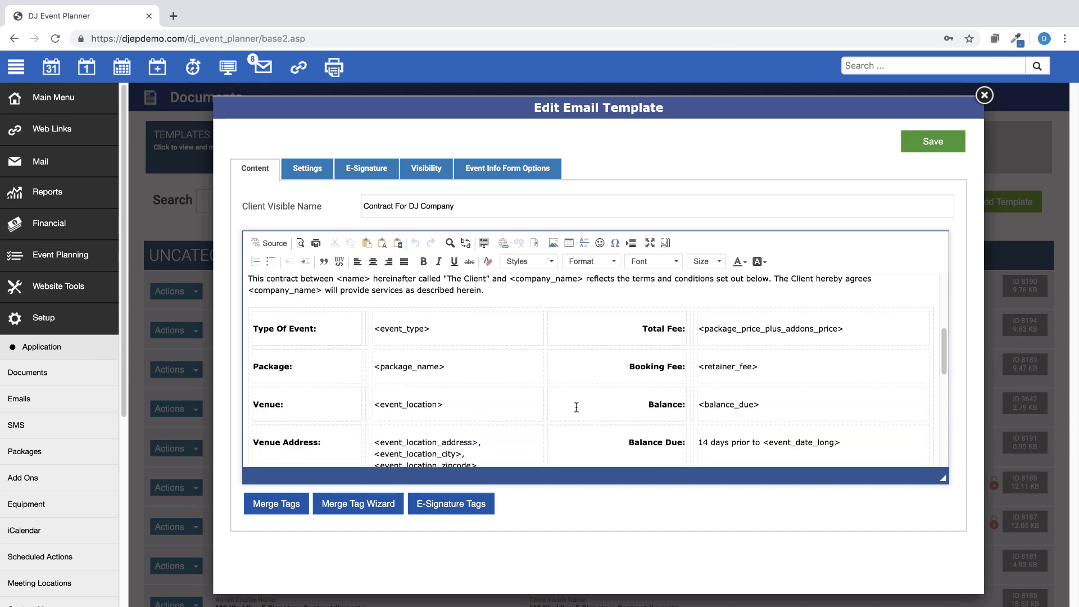
scroll(576, 408, "down", 1)
scroll(575, 409, "down", 1)
scroll(575, 408, "down", 1)
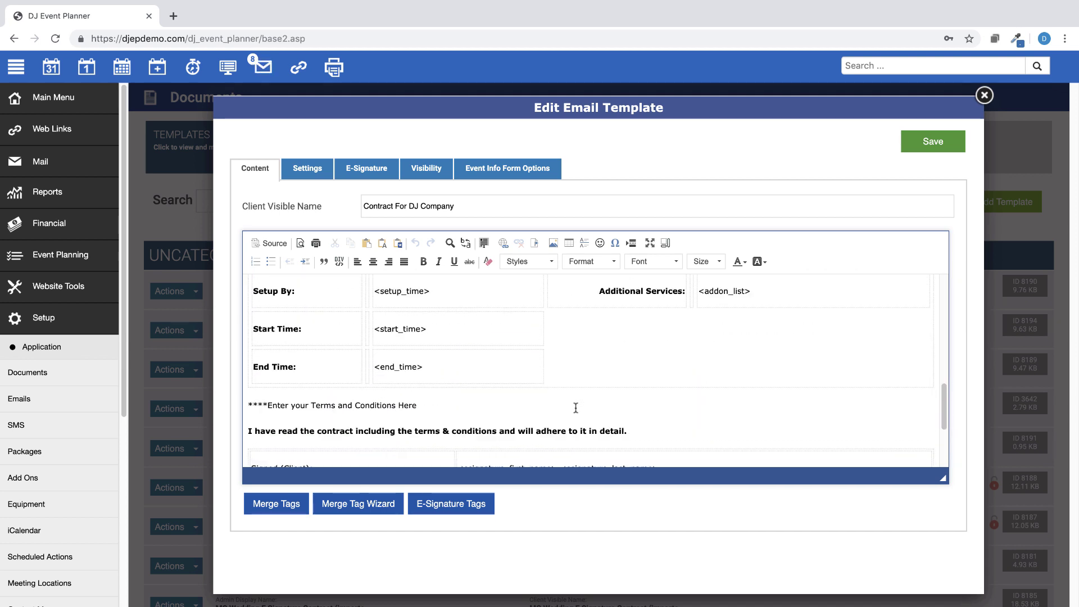
scroll(576, 408, "down", 2)
scroll(575, 409, "up", 2)
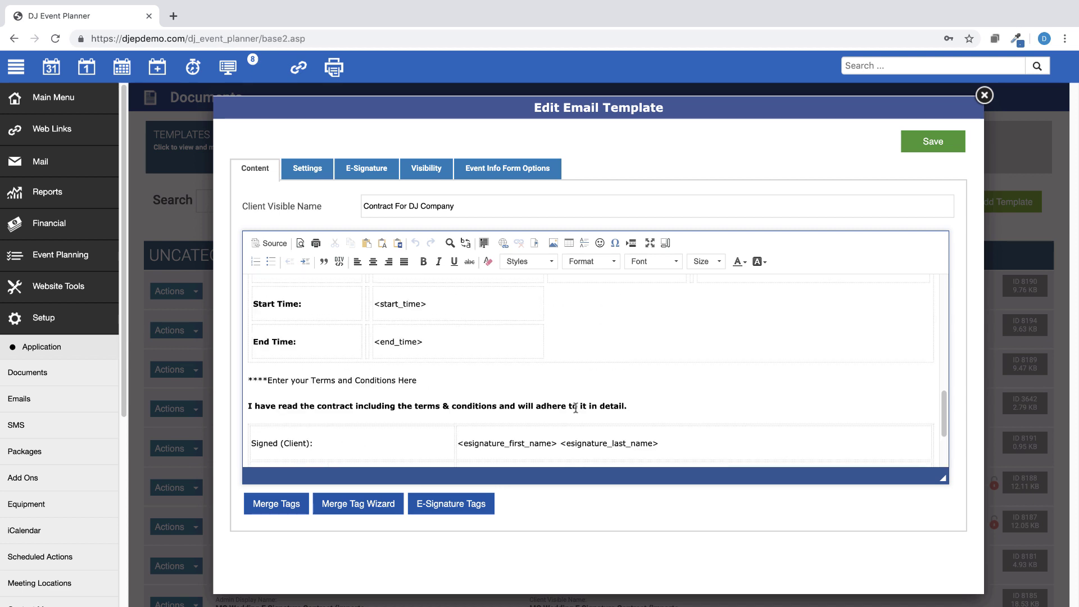
scroll(575, 409, "up", 1)
scroll(576, 408, "up", 1)
scroll(576, 408, "up", 2)
scroll(575, 409, "up", 1)
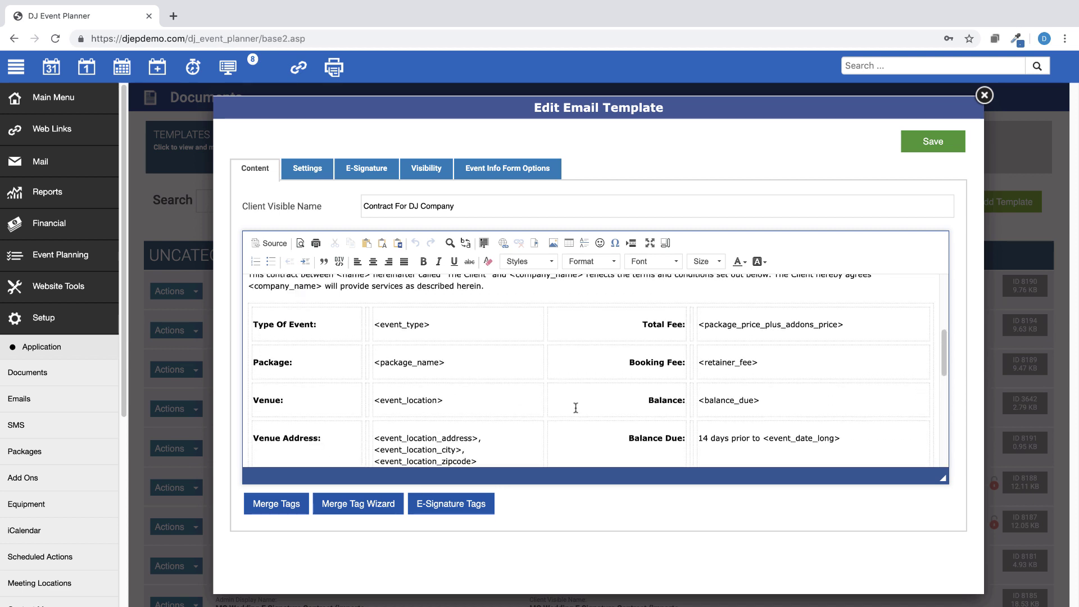
scroll(576, 409, "up", 3)
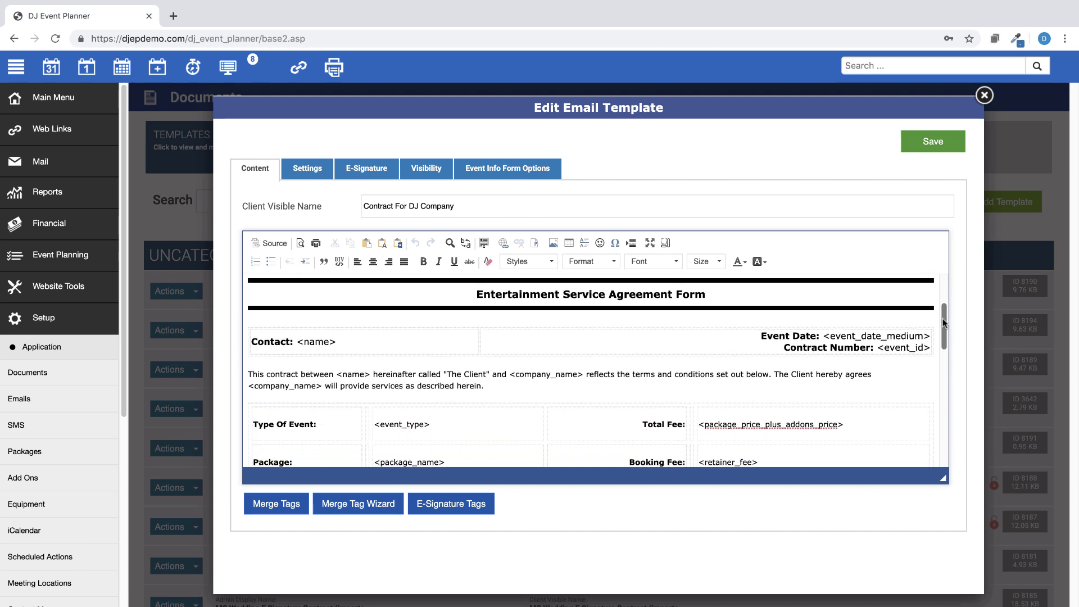
left_click_drag(945, 292, 943, 318)
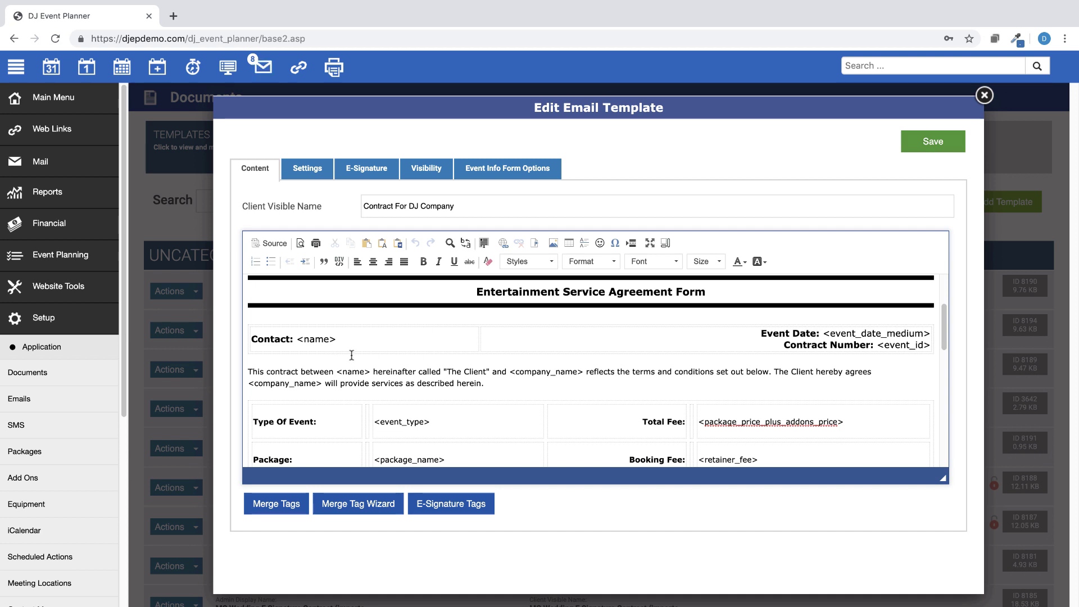
scroll(601, 380, "down", 1)
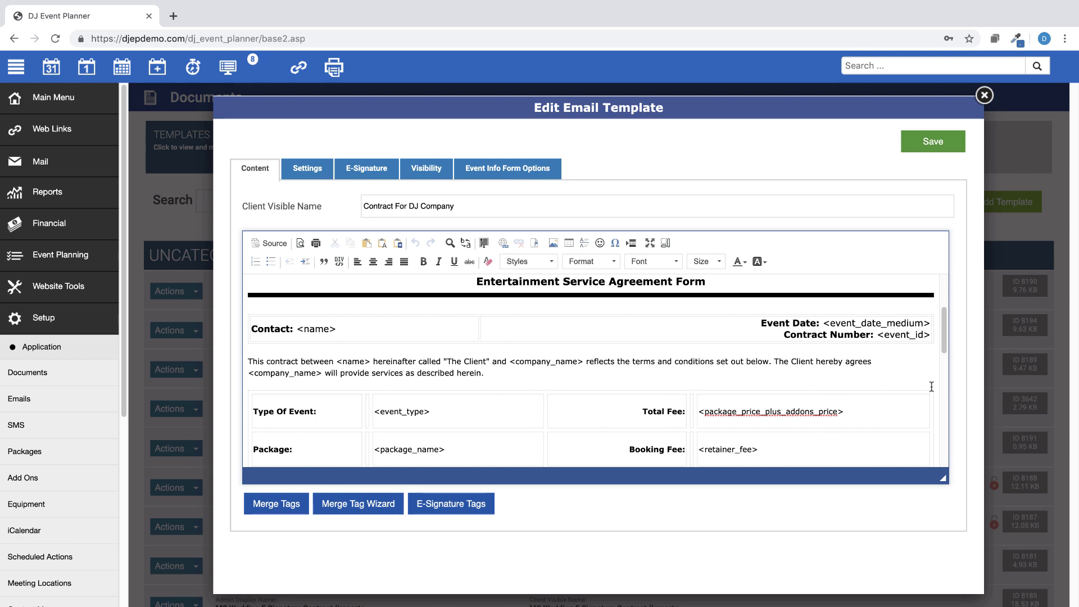
- Bring up Merge Tags and choose the Client Fields category, listing its fields for Cell Phone
left_click(269, 506)
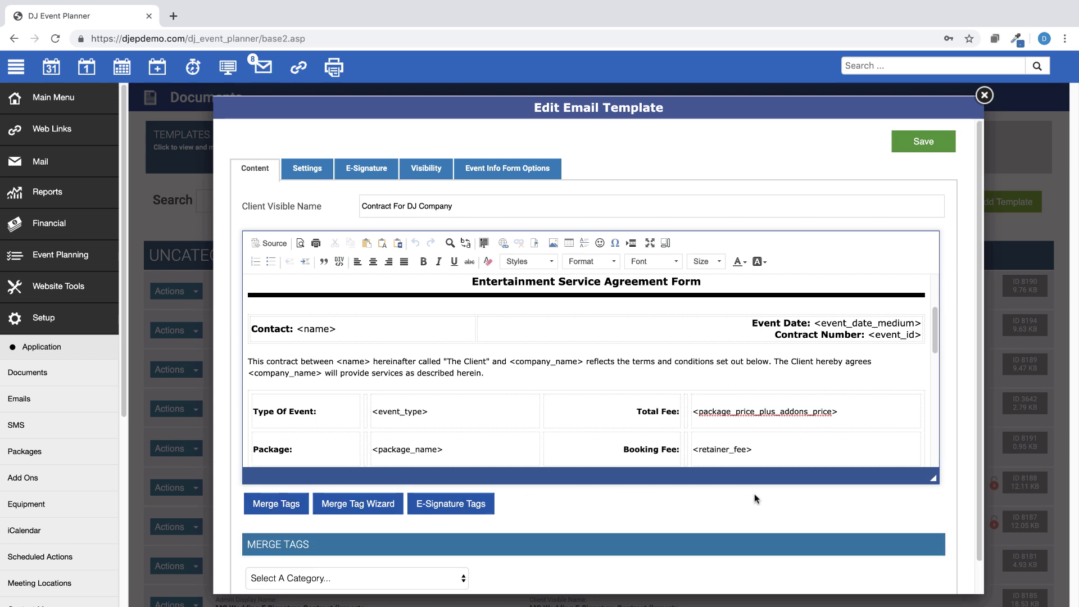
scroll(755, 493, "down", 1)
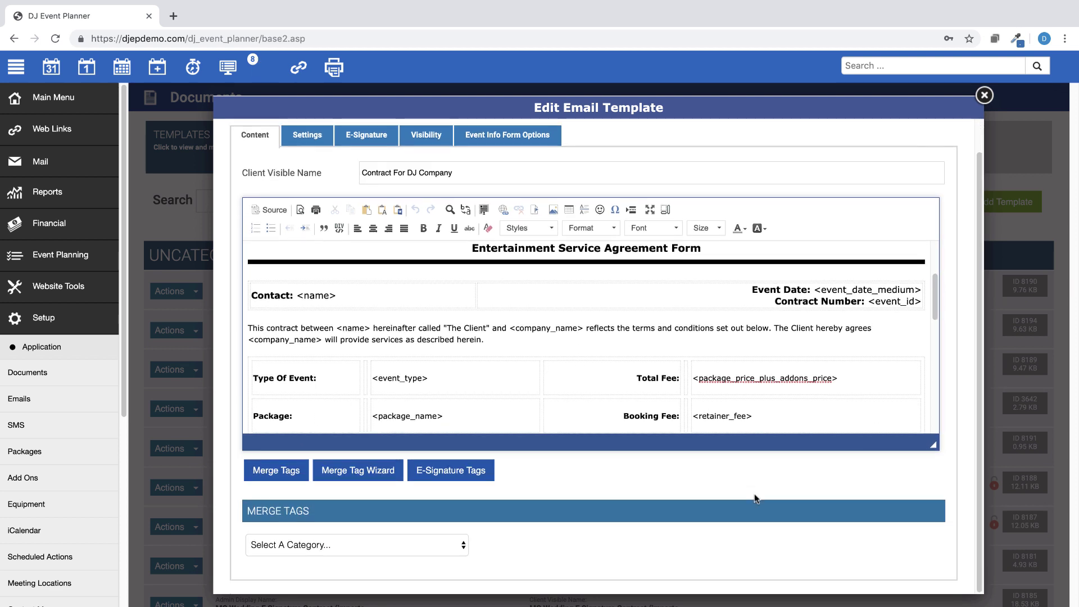
left_click(462, 549)
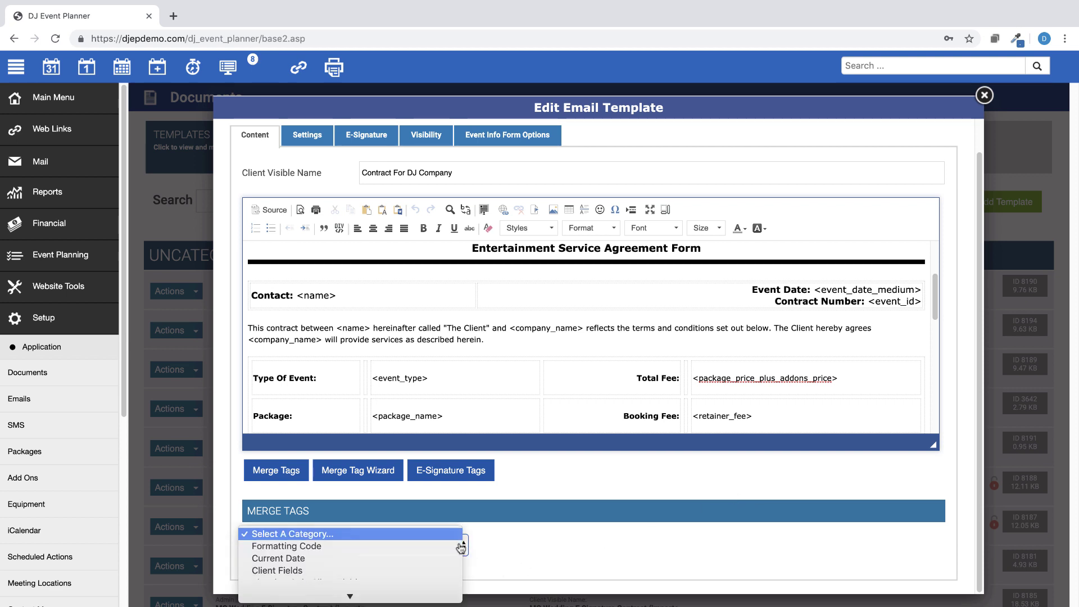
scroll(411, 534, "down", 2)
scroll(411, 536, "down", 5)
scroll(411, 535, "down", 2)
scroll(410, 535, "down", 2)
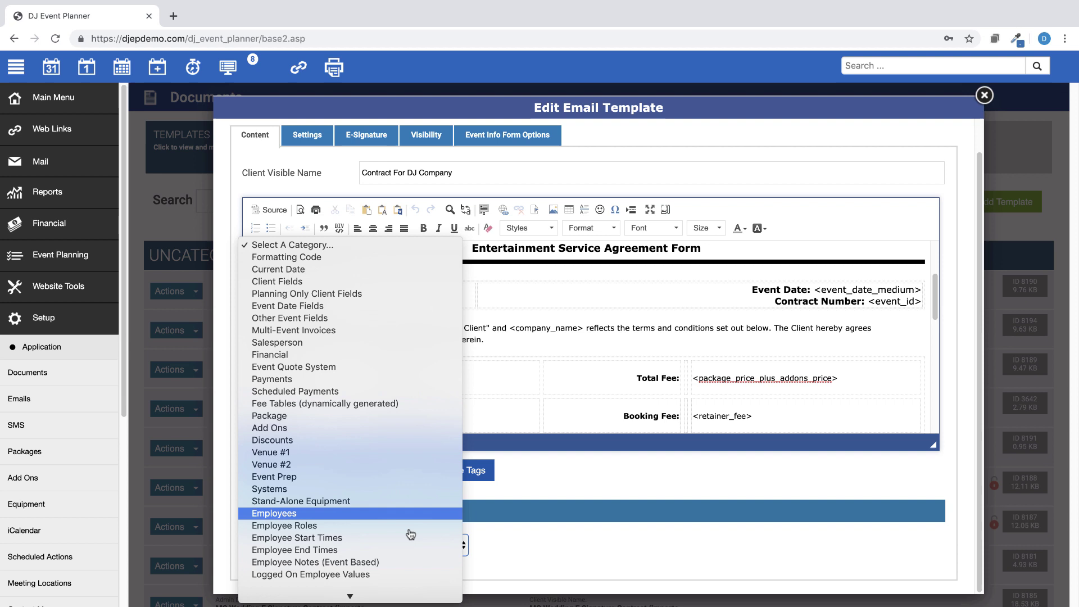
scroll(410, 535, "down", 1)
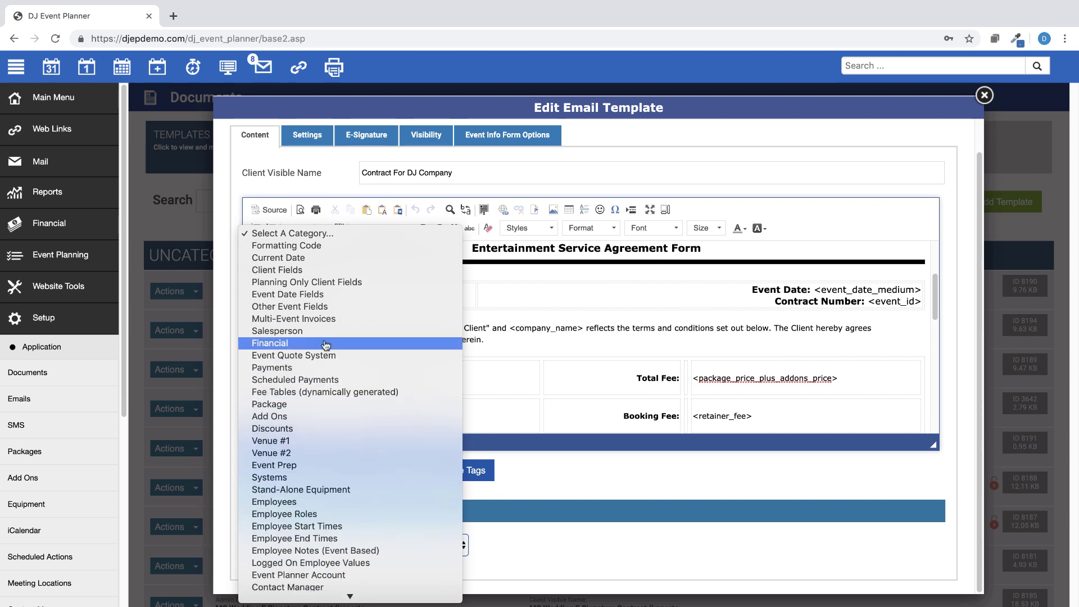
left_click(292, 270)
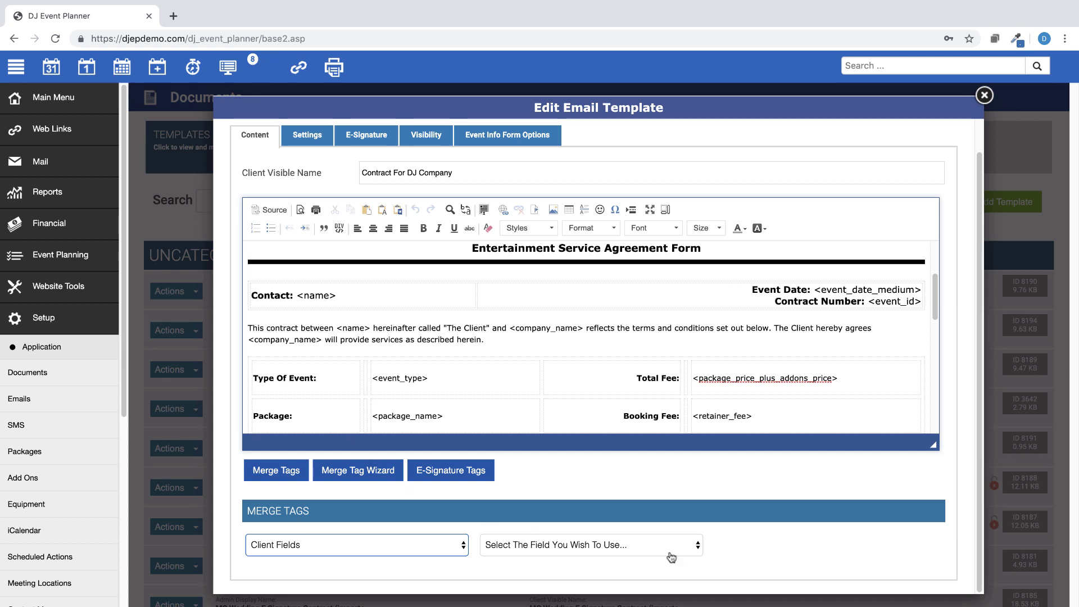
left_click(698, 549)
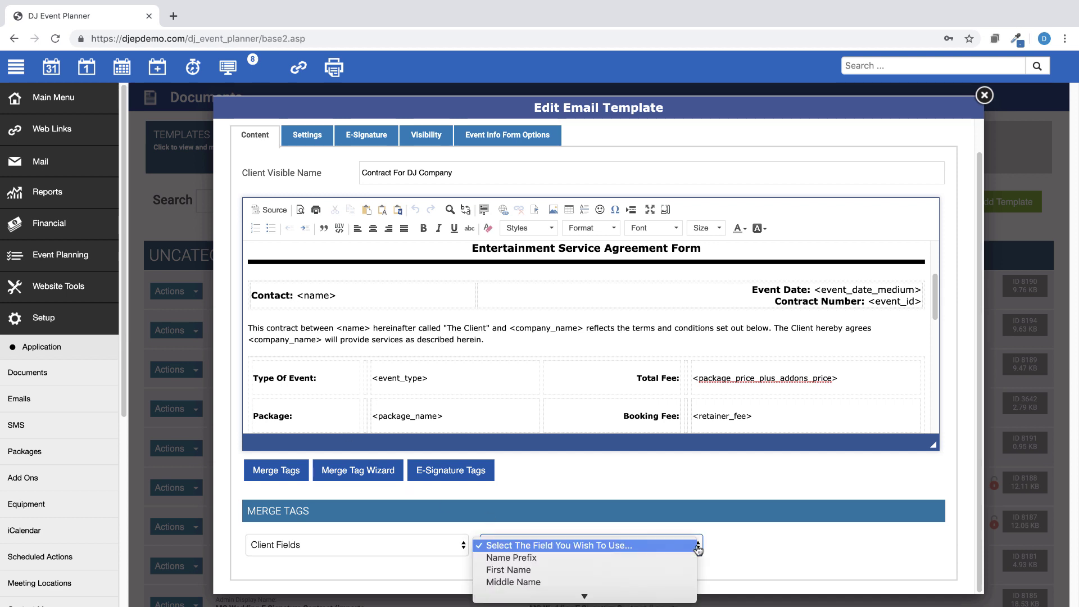
left_click(657, 544)
scroll(657, 543, "down", 3)
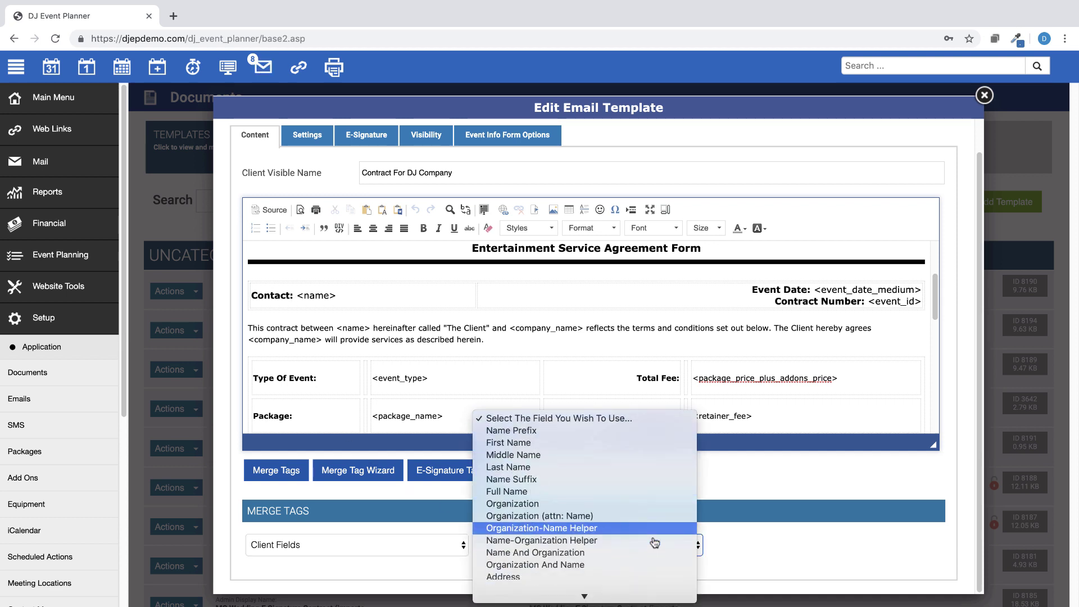
scroll(654, 544, "down", 3)
scroll(650, 544, "down", 3)
scroll(643, 542, "down", 2)
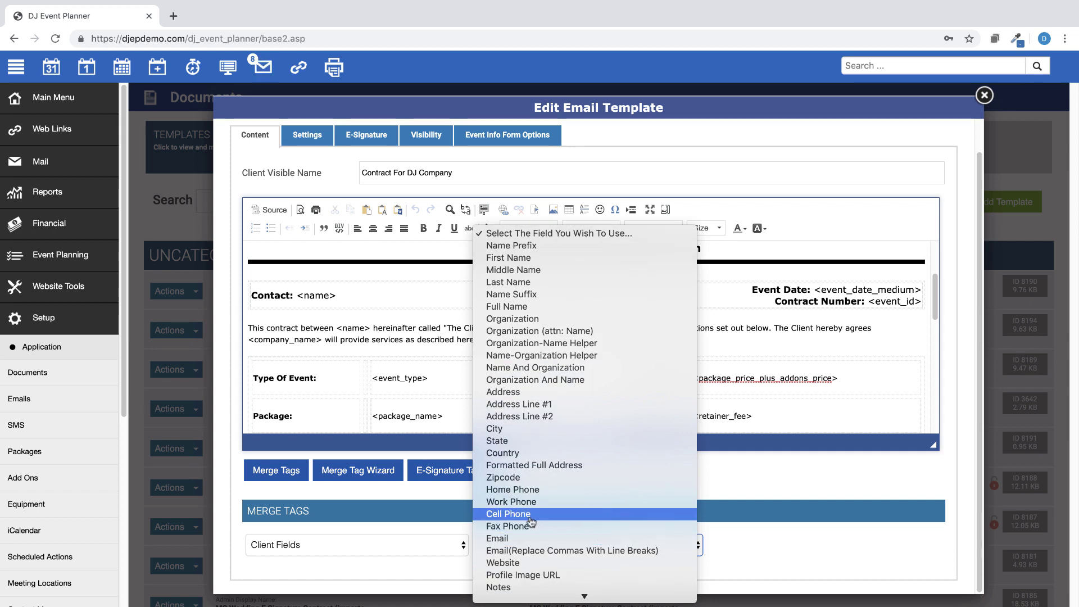
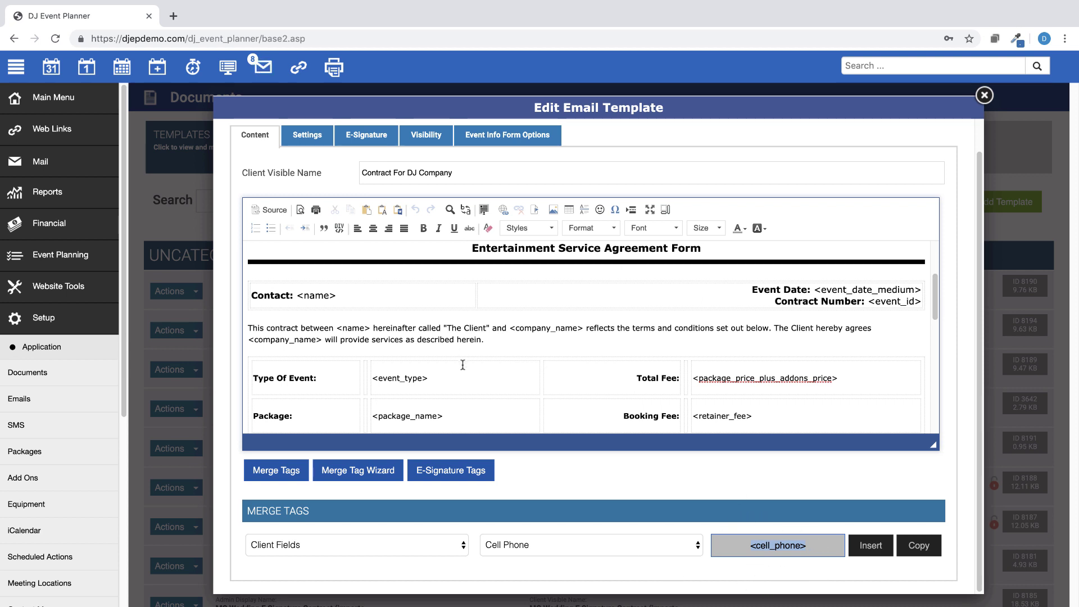
scroll(504, 388, "up", 3)
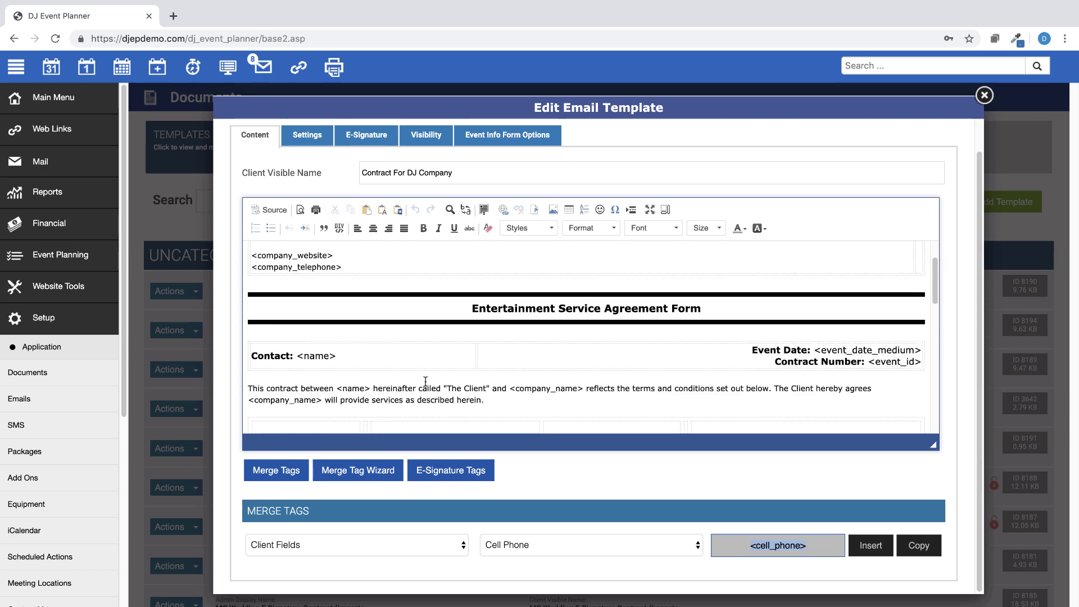
- Insert the <cell_phone> tag right after <name> on the Contact line
left_click(365, 355)
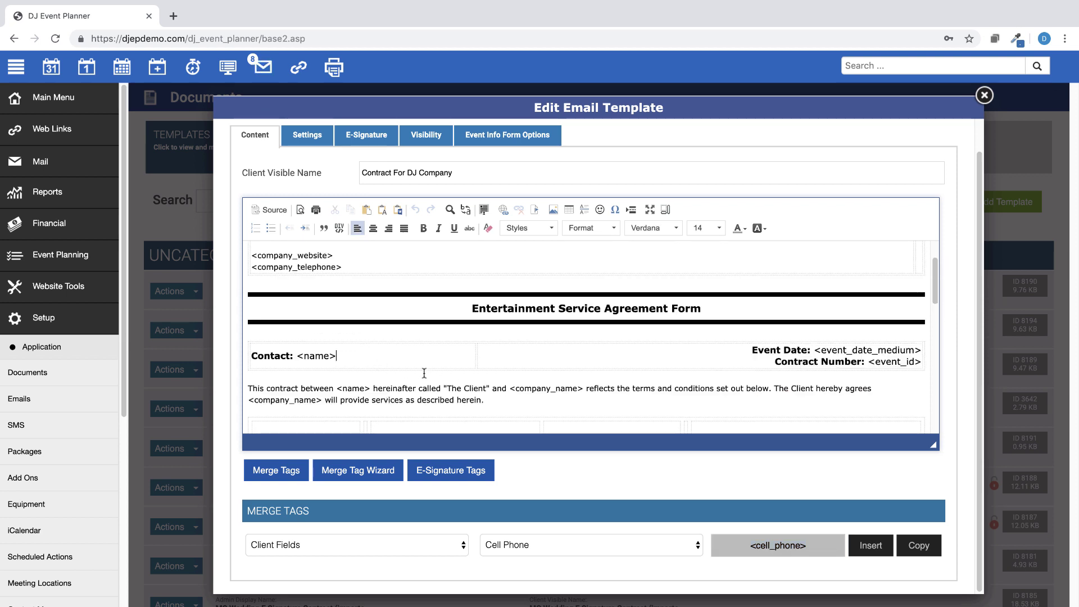
left_click(872, 551)
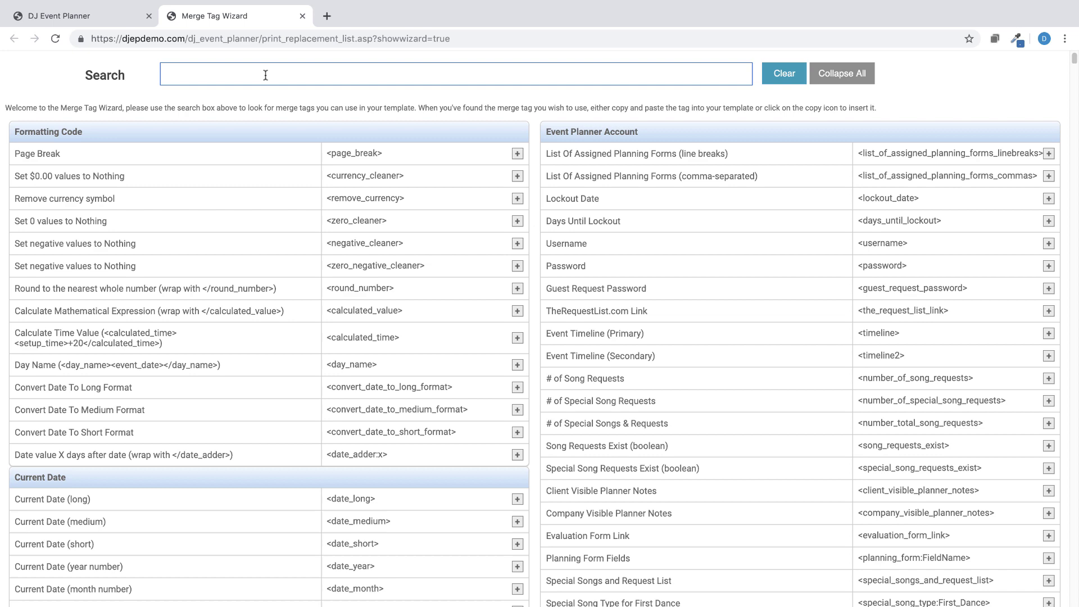
type("cell")
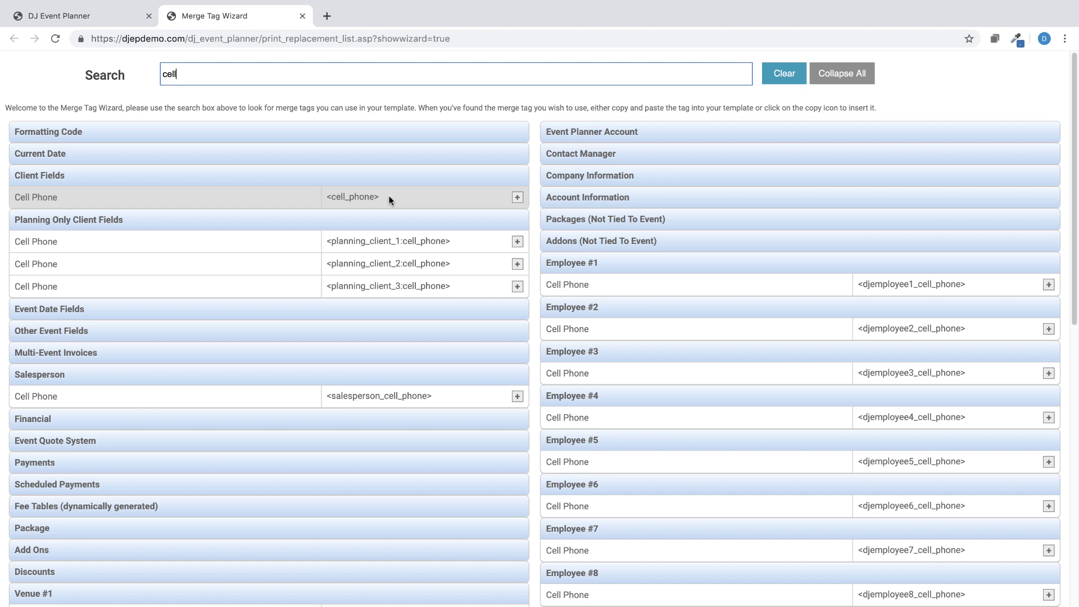
- Send the Client Fields Cell Phone tag from the wizard into the contract template
left_click(517, 199)
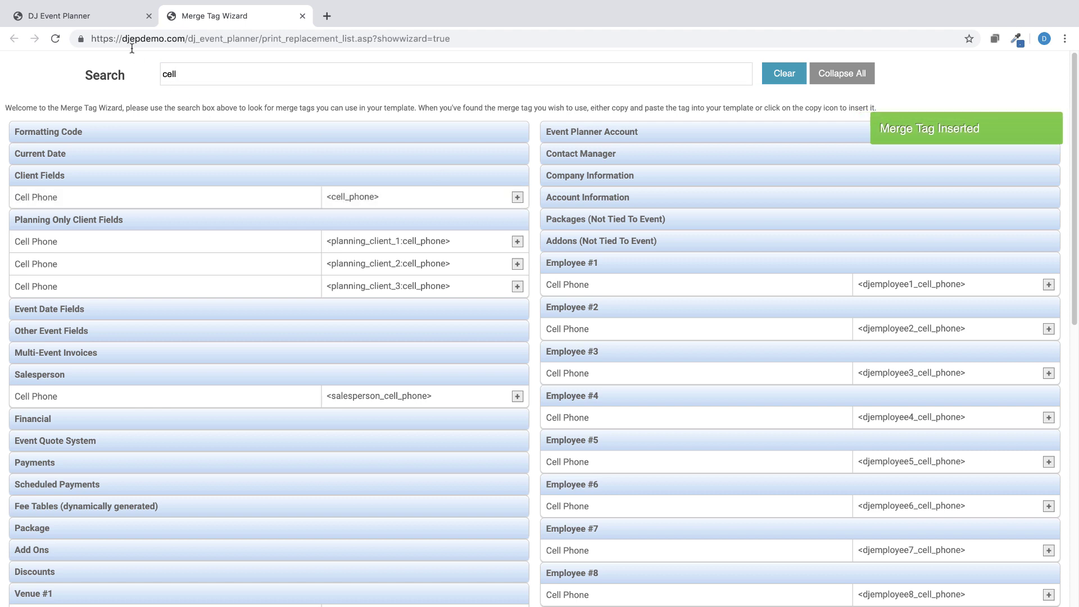
left_click(116, 20)
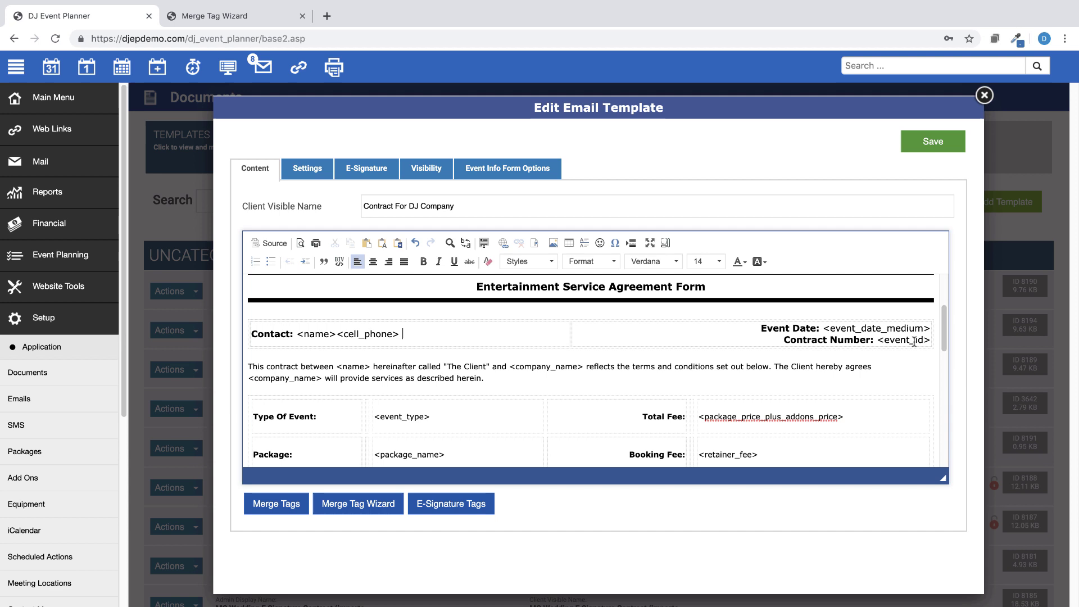
left_click_drag(946, 319, 942, 443)
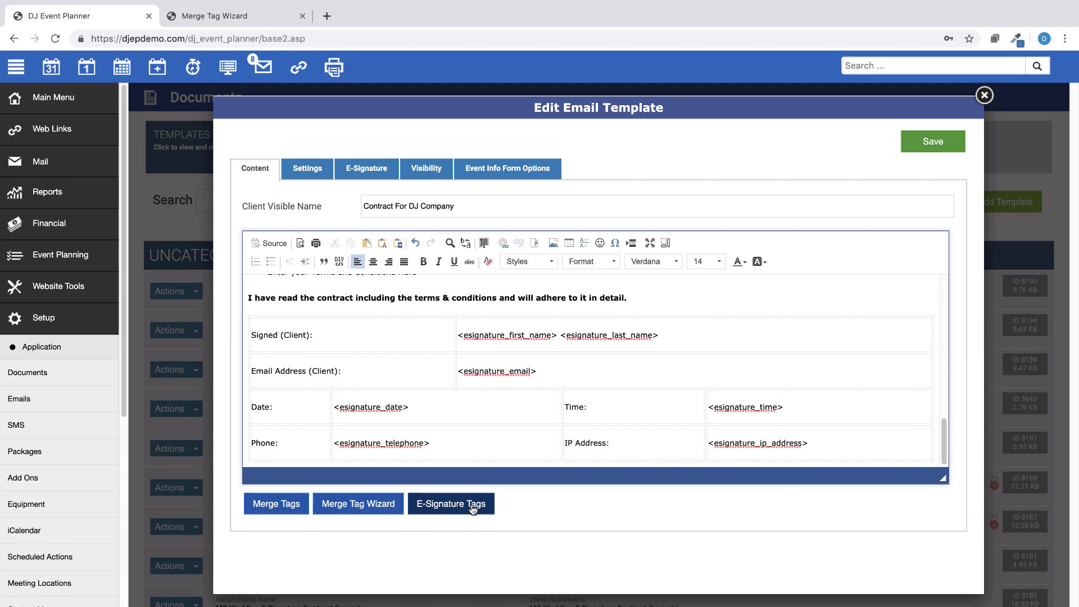
- Close the email template editor and start a new document template from Setup > Documents
left_click(984, 96)
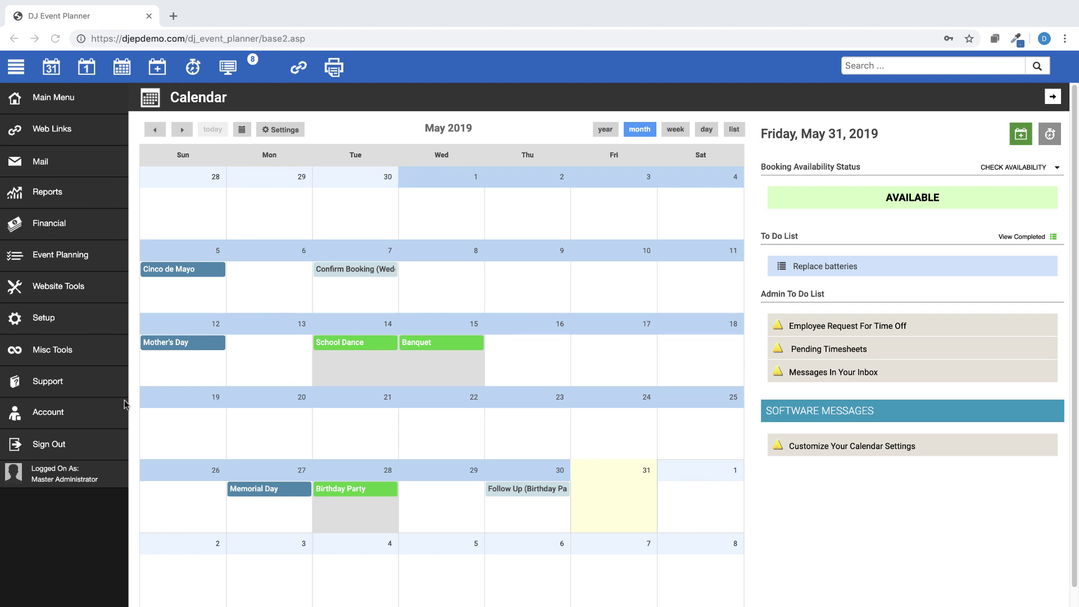
left_click(48, 321)
left_click(33, 381)
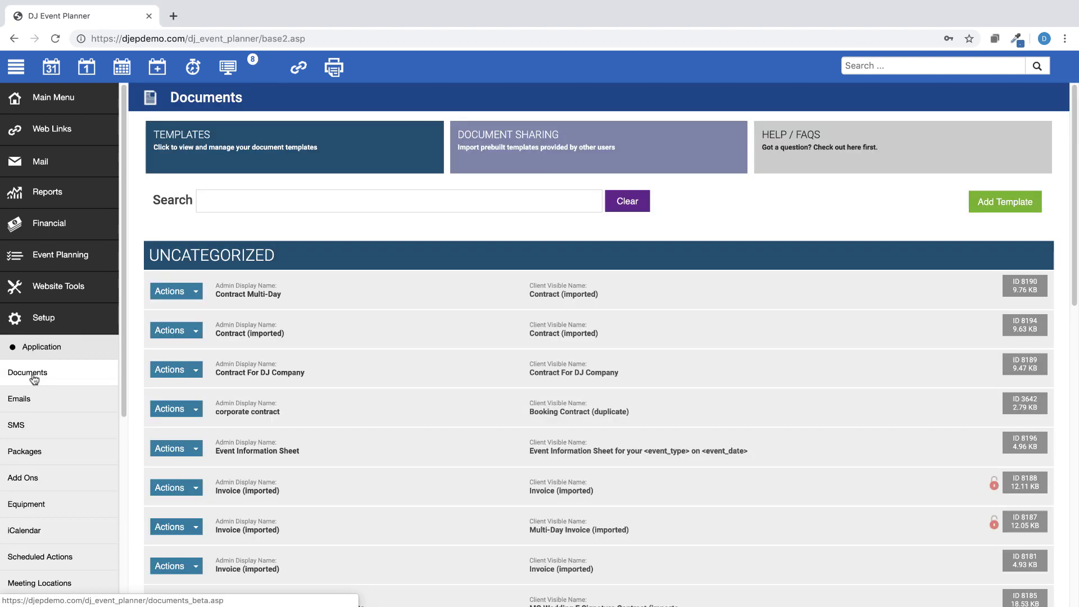
left_click(1002, 205)
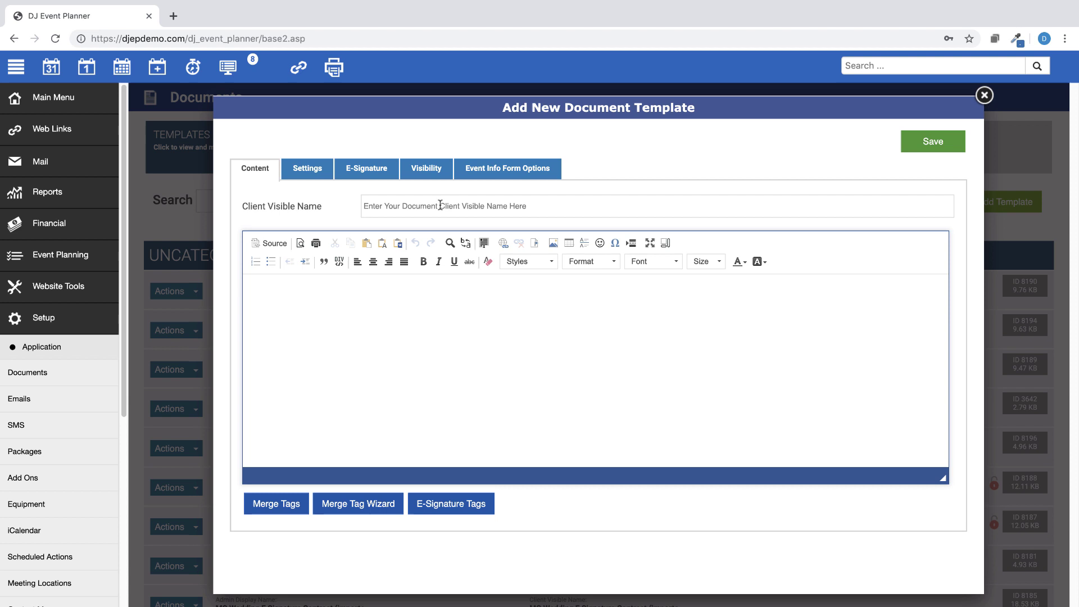
- Name the template 'Event Information Sheet for your <event_type> on <event_date>' via autocomplete
left_click(440, 205)
type("Ev")
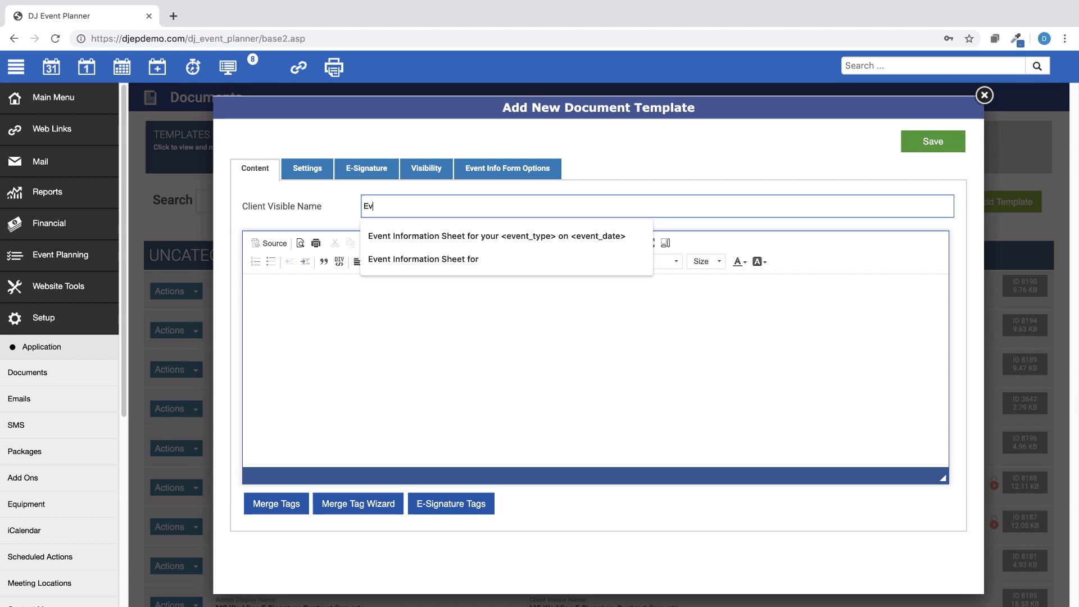
type("ent Information Sheet")
type(" for y")
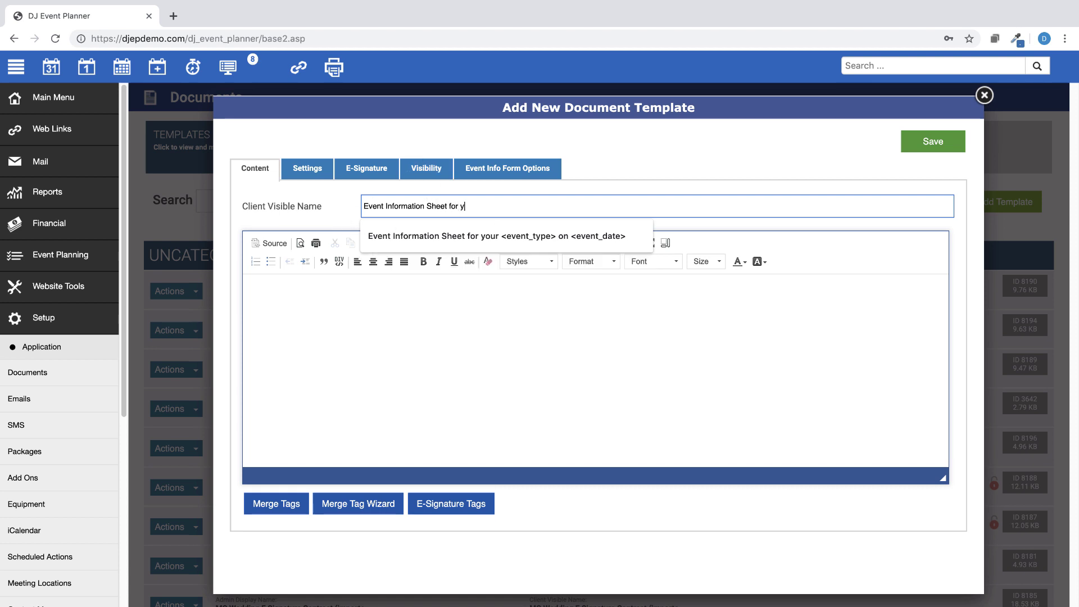
type("our <event_type> on <event_date>")
left_click(482, 241)
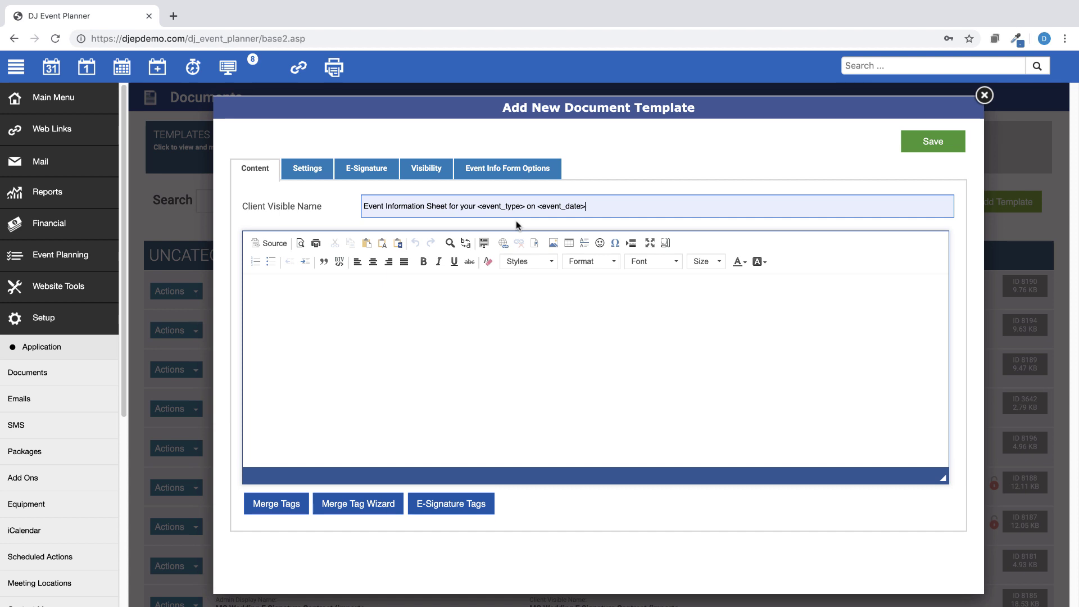
- Add the client's Full Name <name> tag below Client Information in the body
left_click(387, 286)
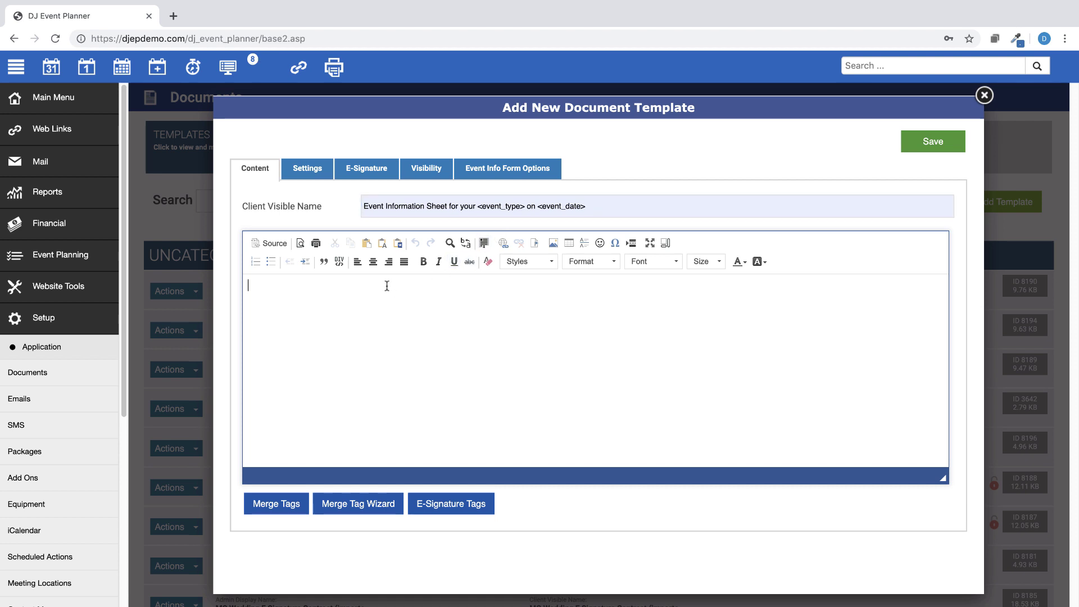
type("Client In")
type("formation")
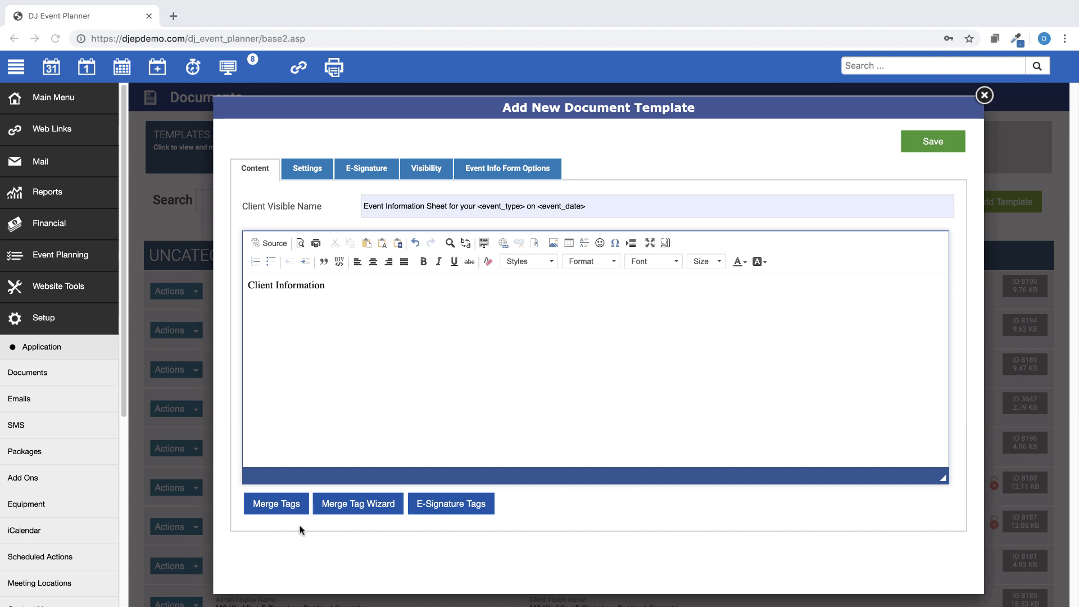
left_click(279, 511)
scroll(291, 523, "down", 1)
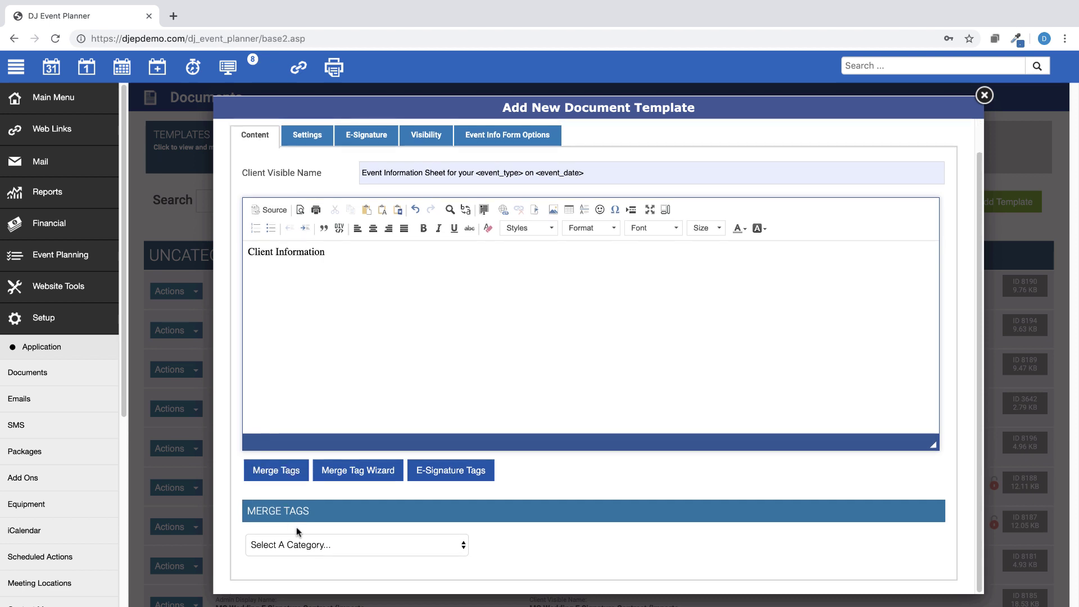
left_click(296, 540)
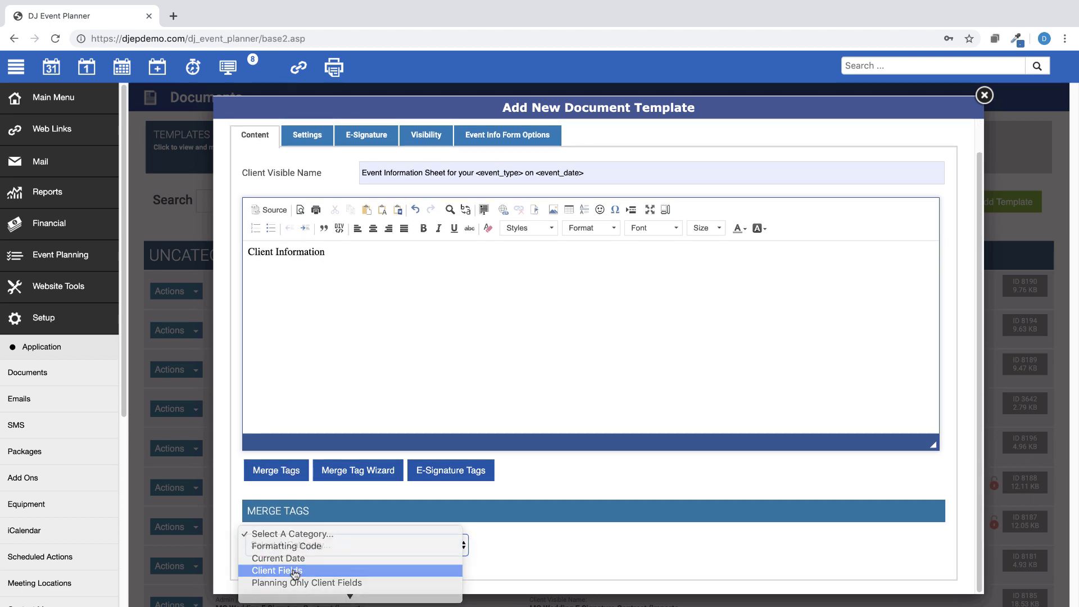
left_click(299, 571)
left_click(616, 548)
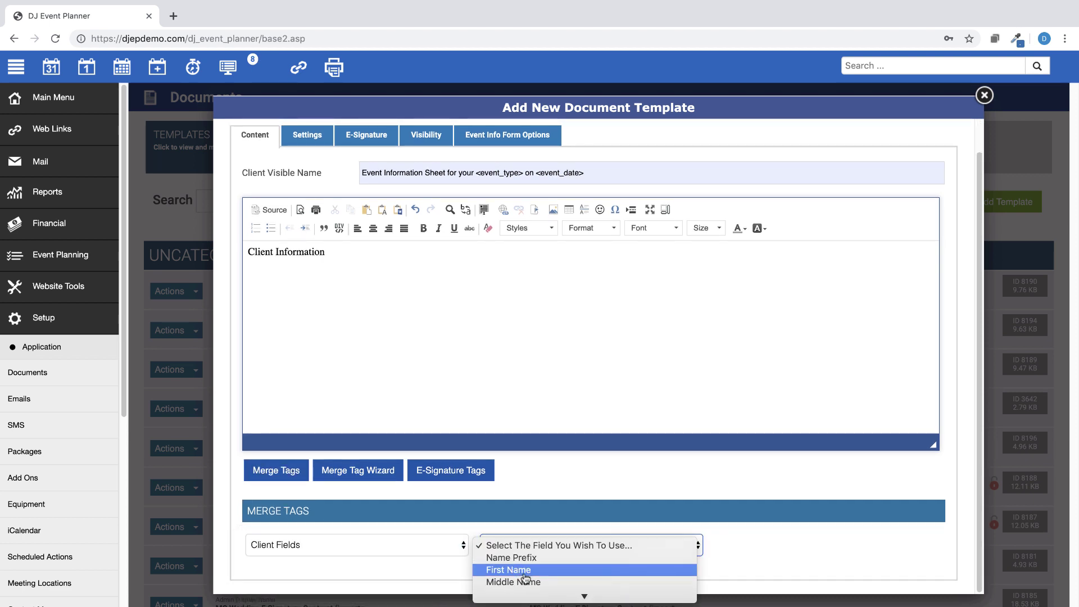
scroll(526, 568, "down", 2)
scroll(535, 562, "down", 2)
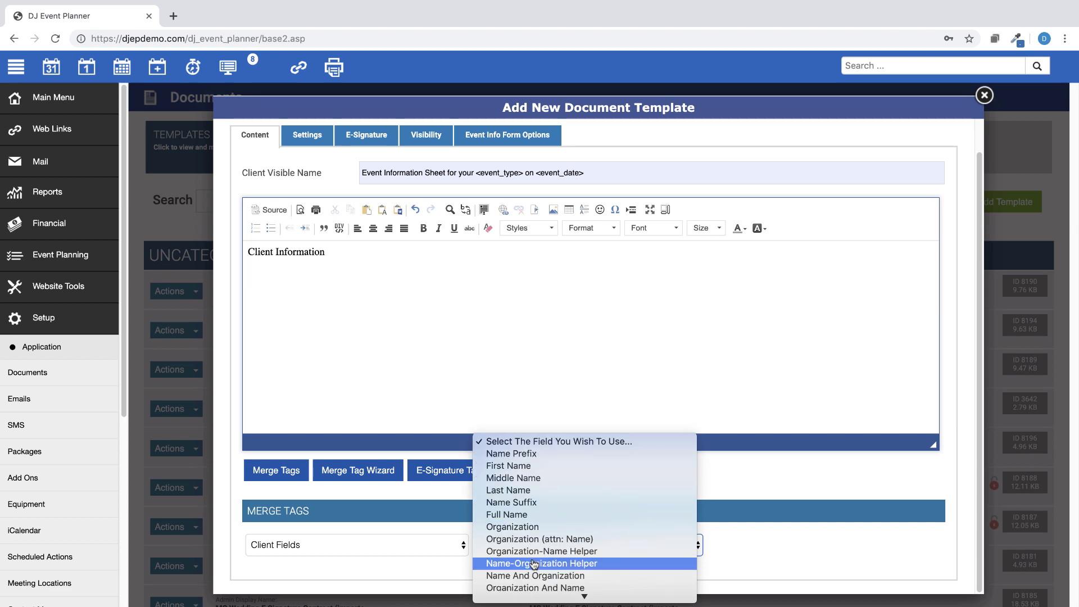
left_click(531, 515)
left_click(874, 550)
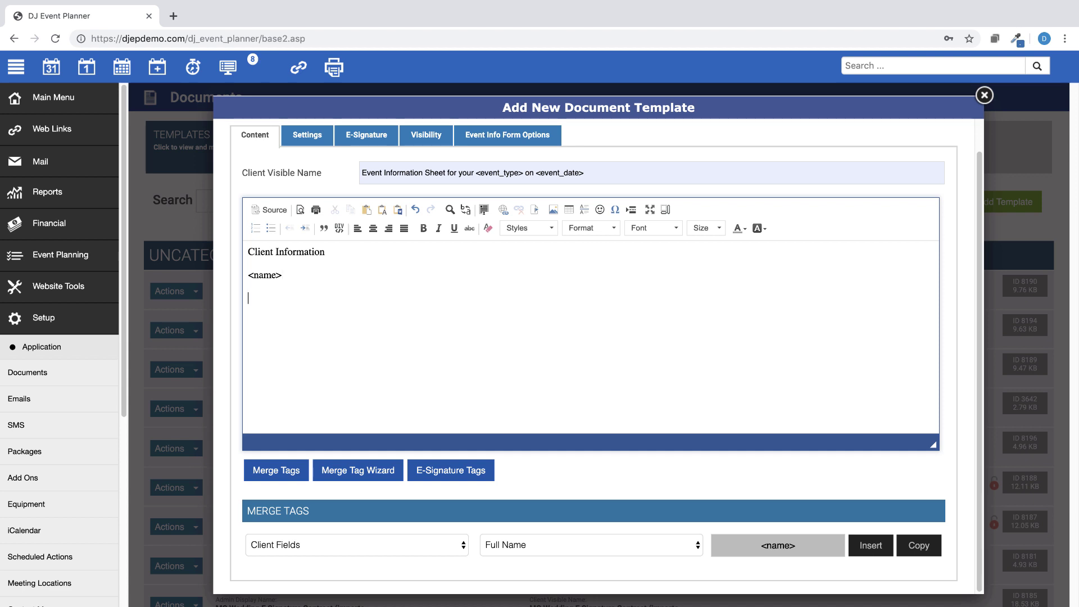
type("Event In")
type("formatio")
type("Date of Event:")
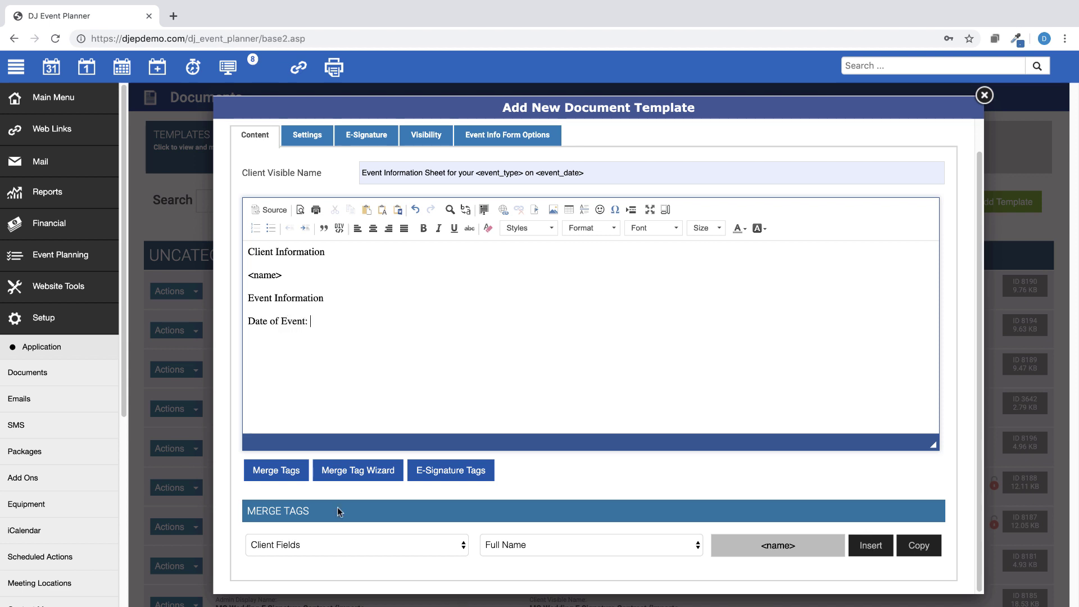
- Insert the plain <event_date> tag after the 'Date of Event:' line
left_click(458, 545)
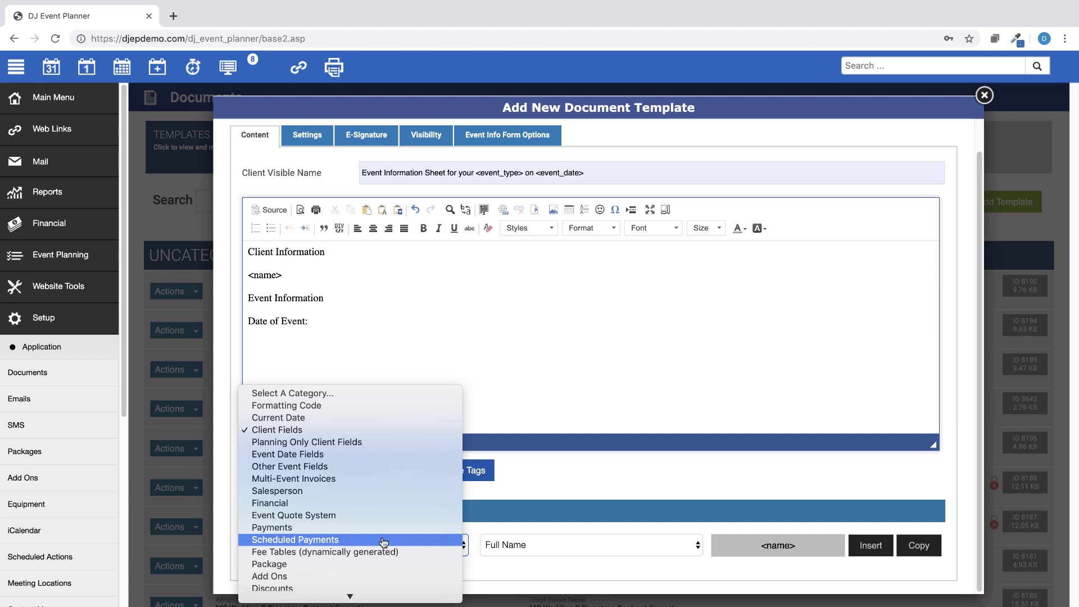
left_click(288, 460)
left_click(699, 549)
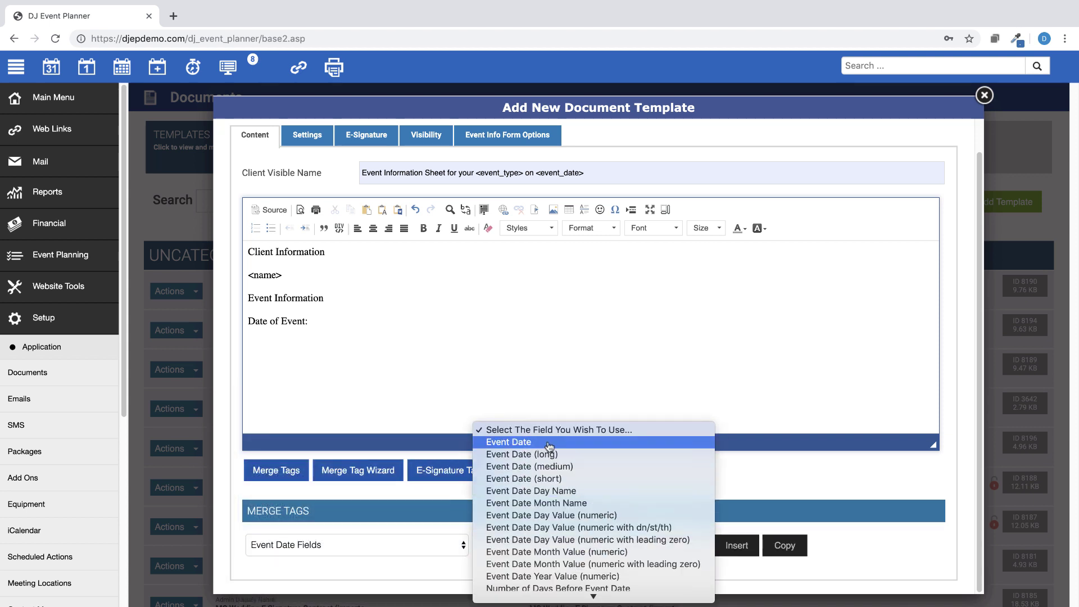
left_click(549, 445)
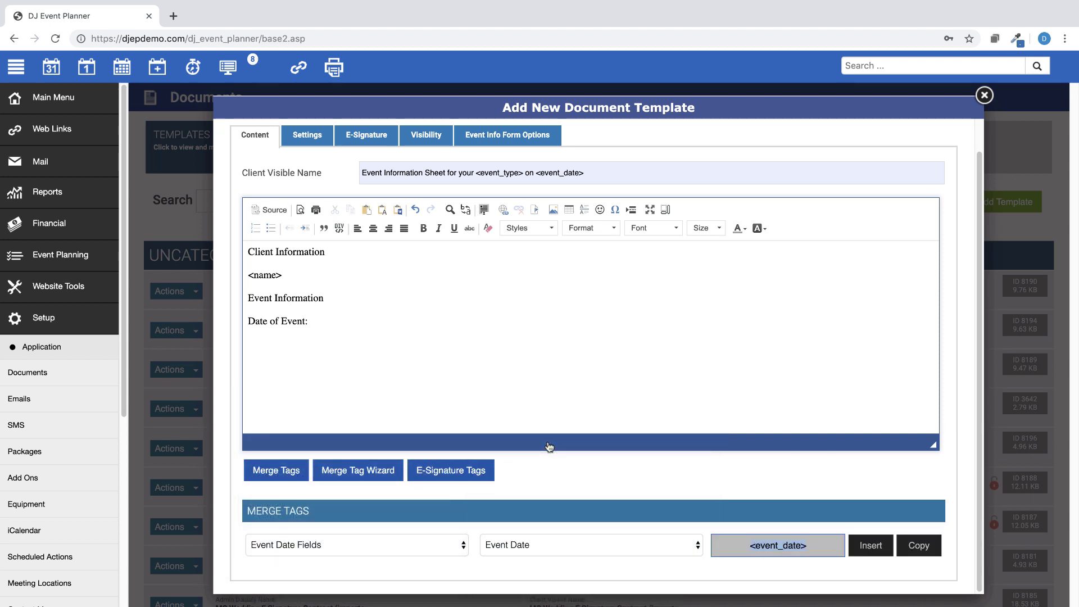
left_click(871, 546)
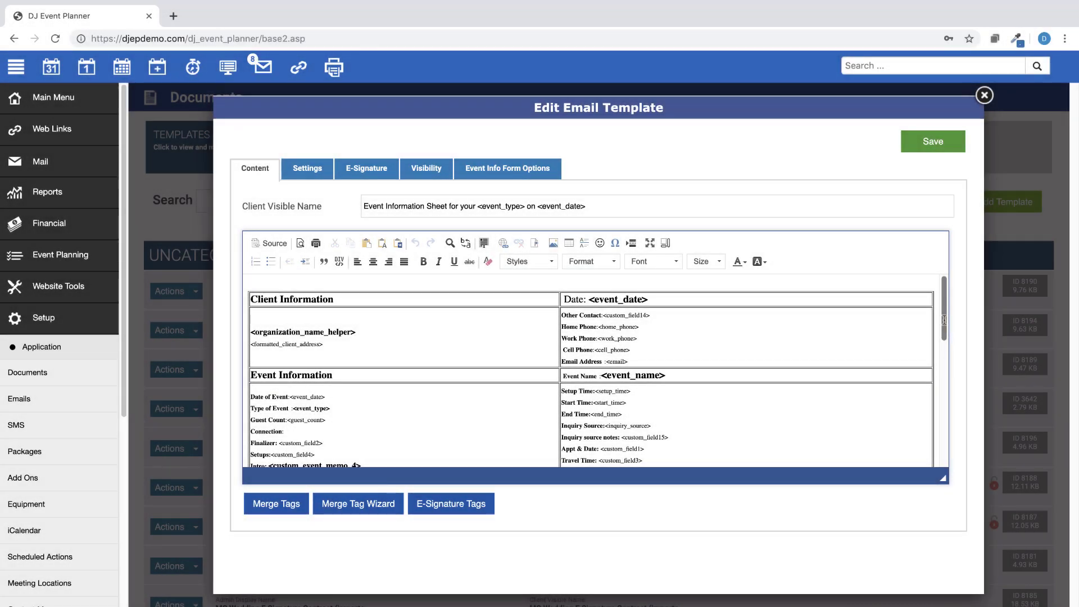
- View the Event Information Sheet template's name and category settings
left_click(308, 169)
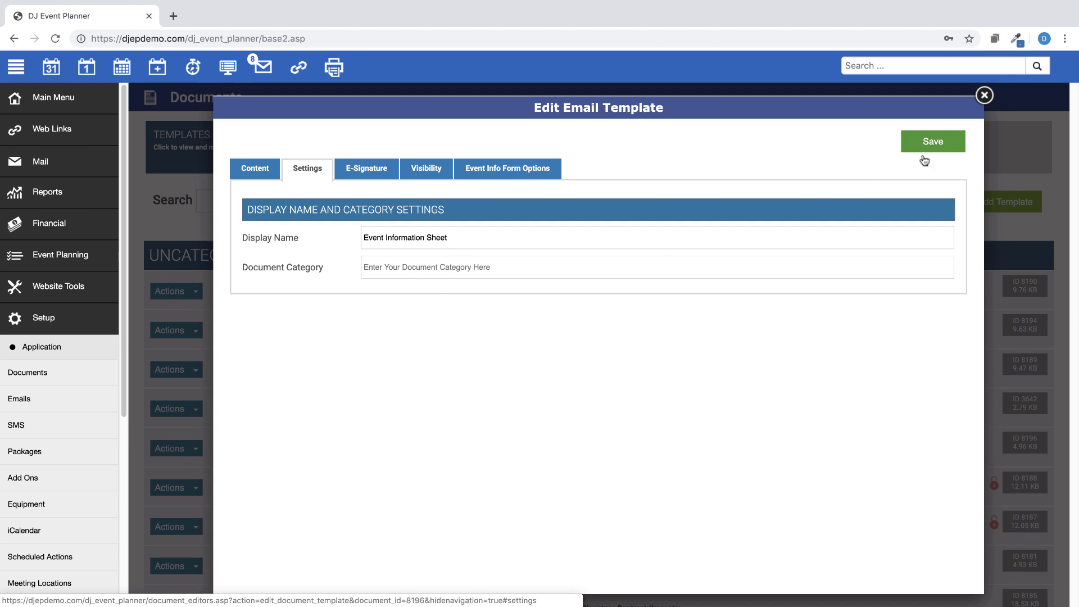
- Review the E-Signature, Visibility and Event Info Form Options settings, then save the template
left_click(364, 172)
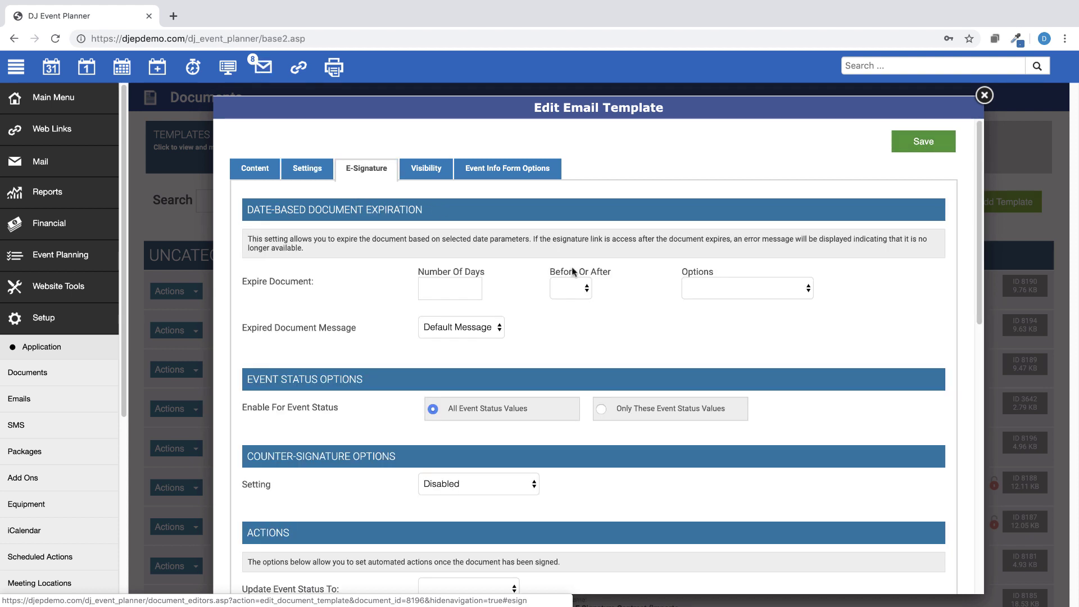
scroll(783, 352, "down", 2)
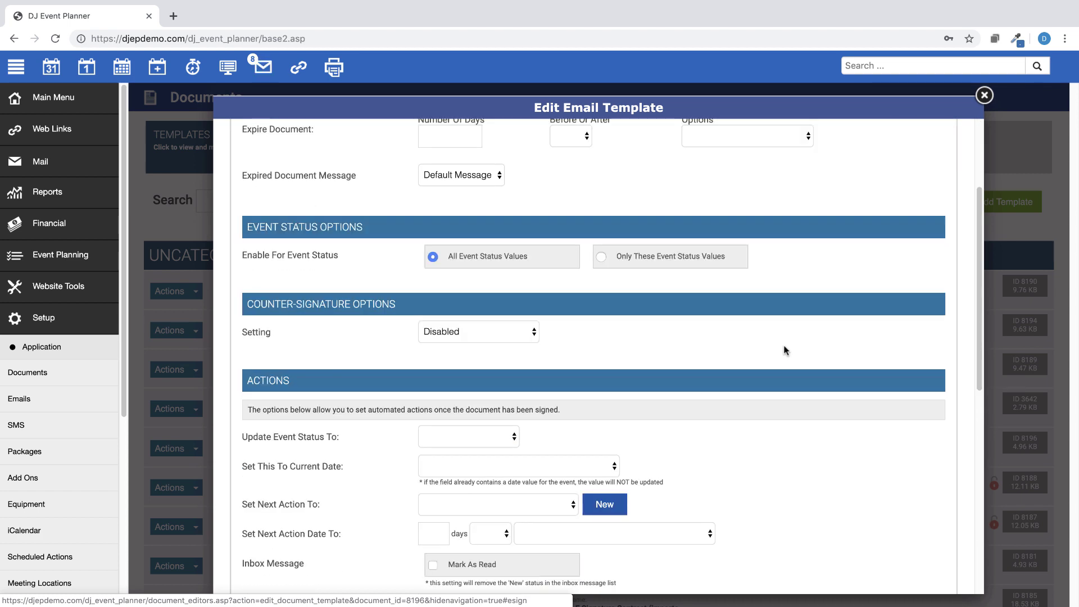
scroll(783, 352, "down", 4)
scroll(784, 350, "down", 2)
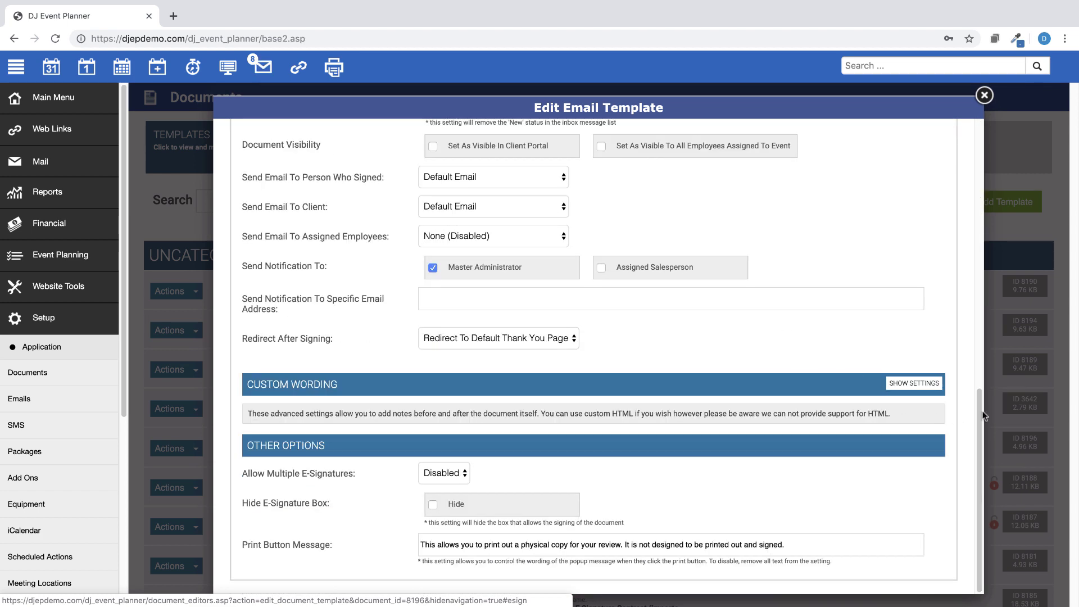
left_click_drag(983, 415, 833, 114)
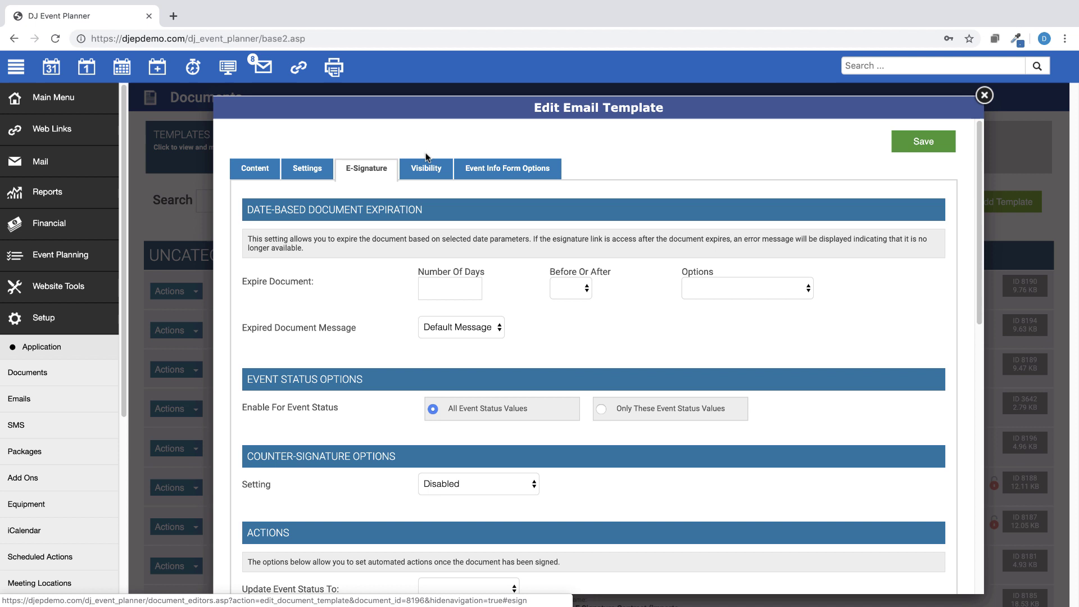
left_click(425, 164)
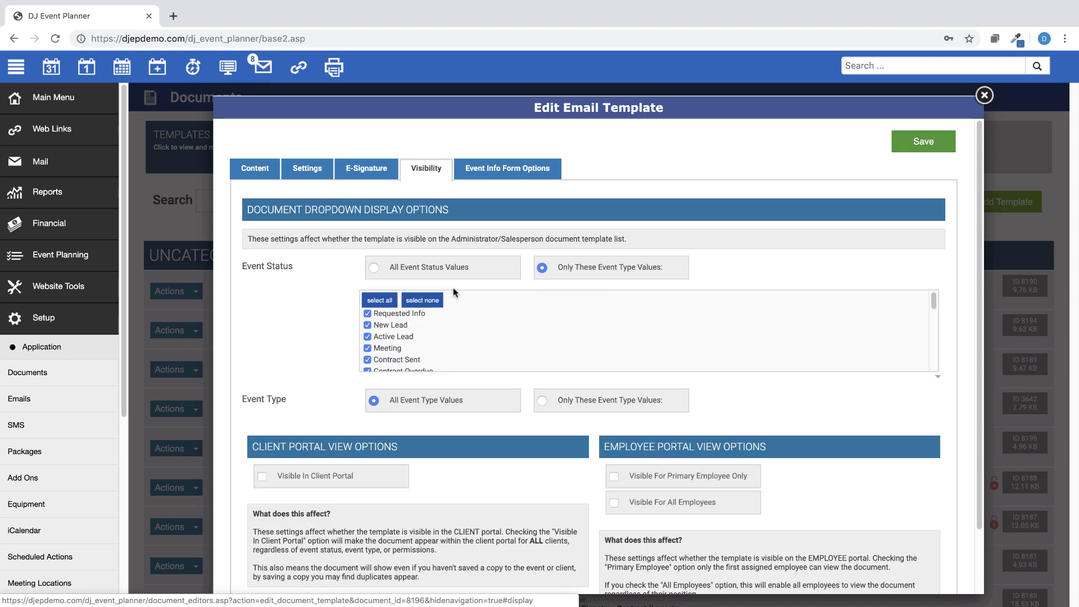
left_click(510, 176)
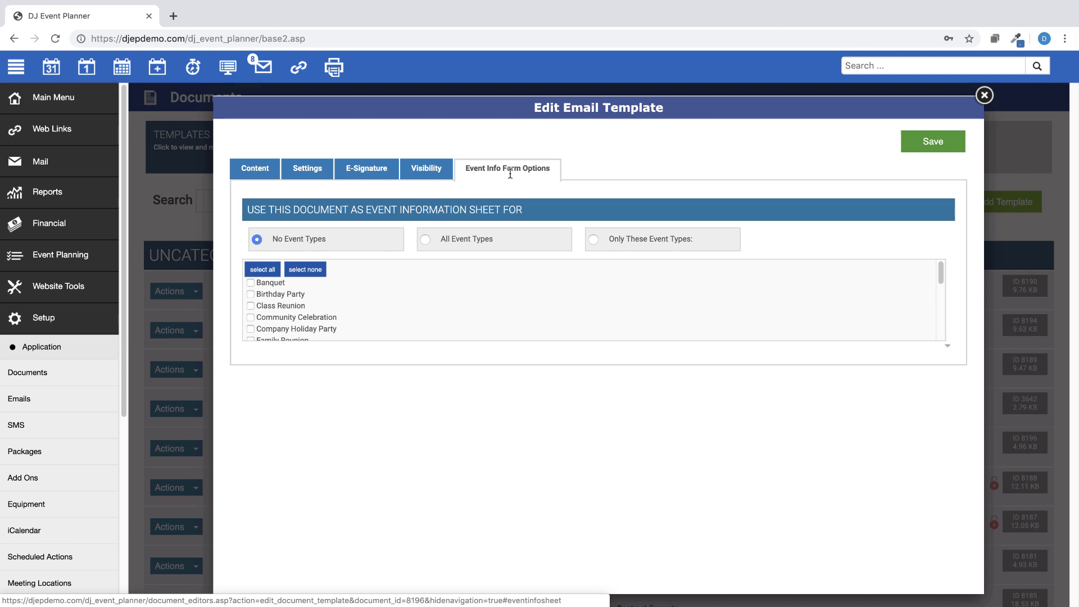
left_click(933, 143)
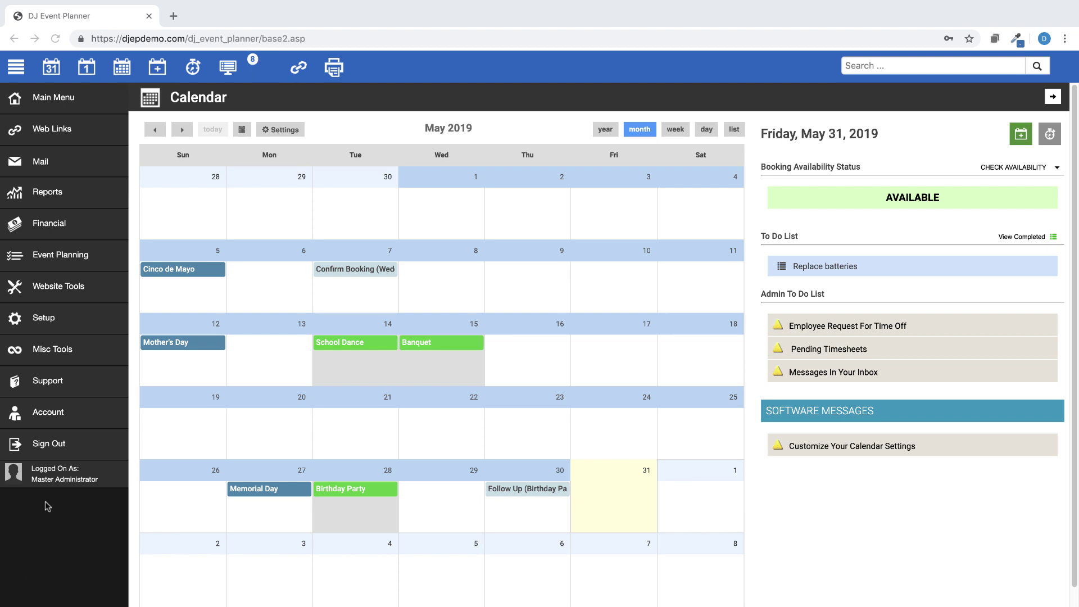
- Go to Setup > Documents and browse the Document Sharing templates from other users
left_click(46, 324)
mouse_move(43, 318)
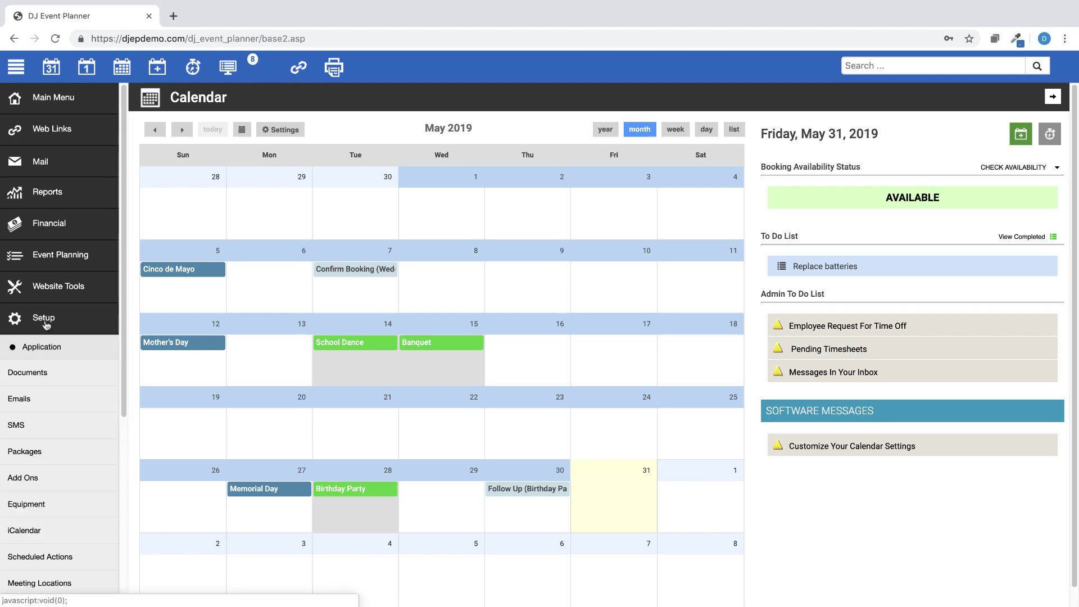
left_click(35, 374)
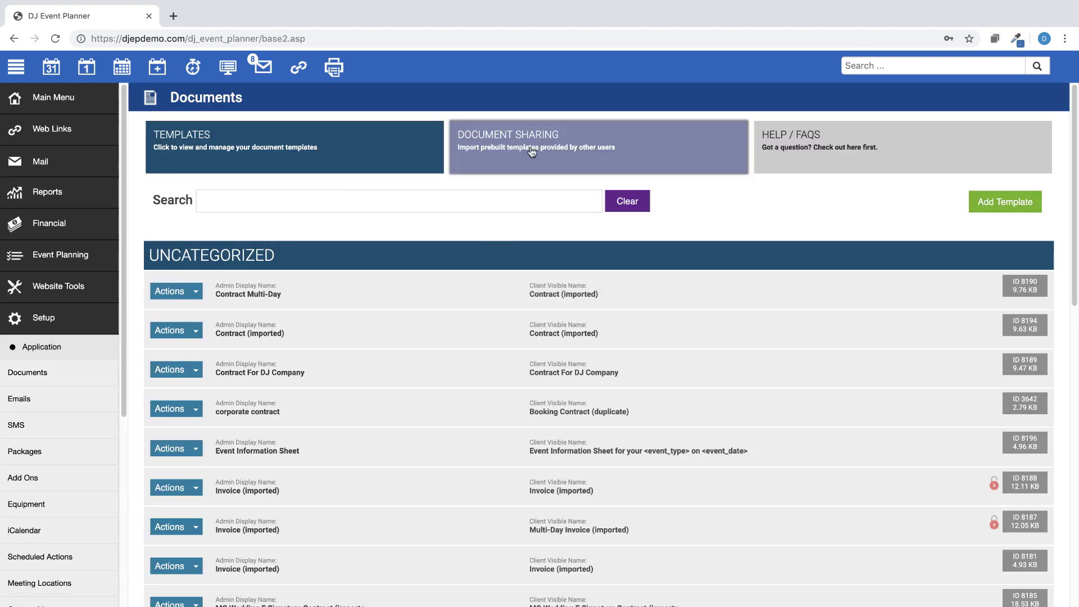
left_click(535, 142)
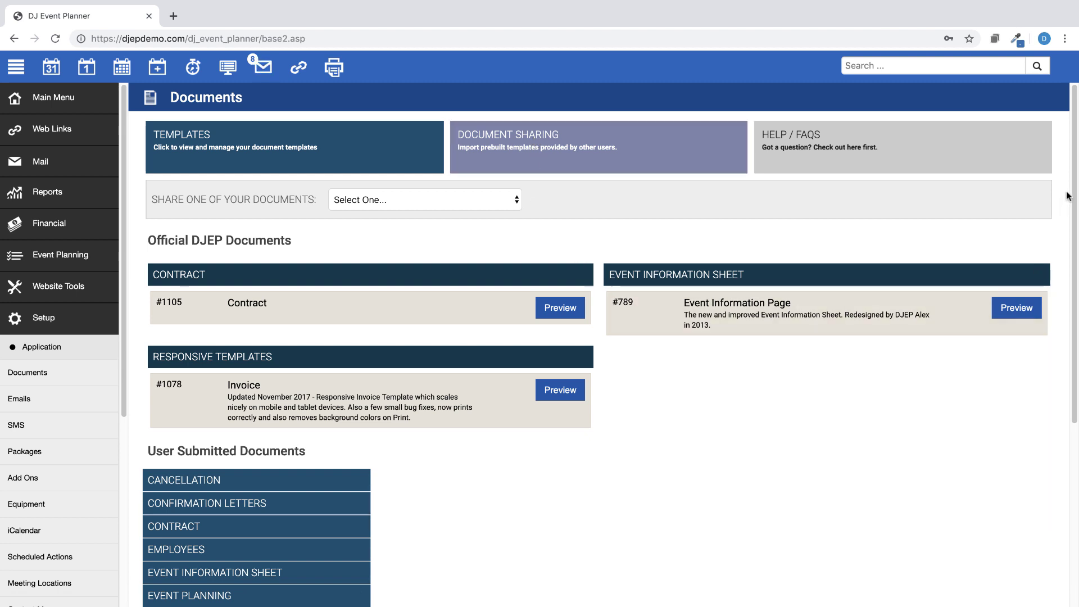
left_click_drag(1072, 196, 1065, 314)
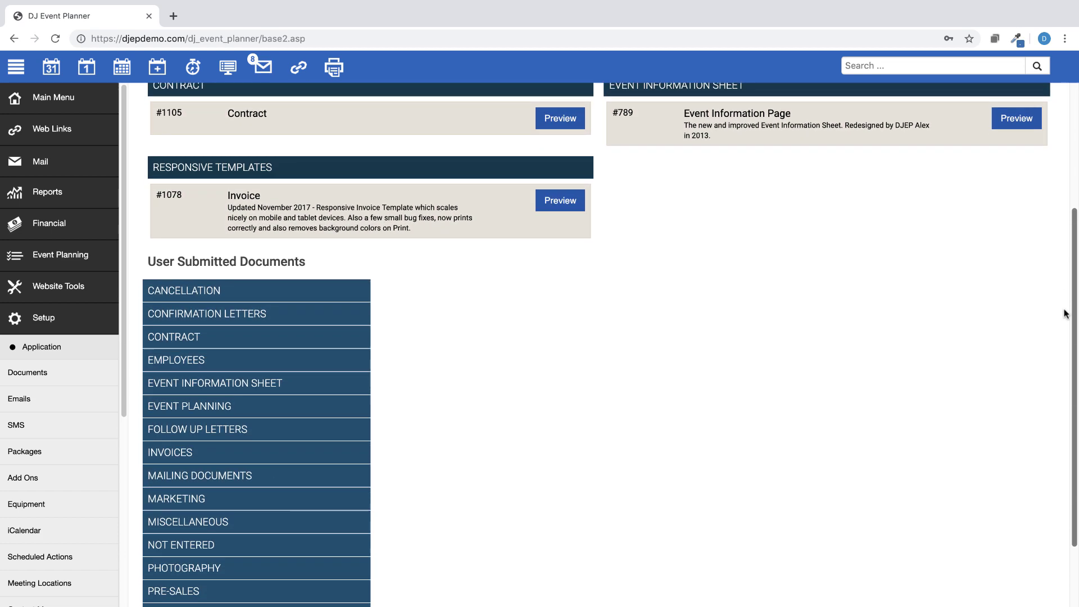
scroll(1069, 249, "down", 2)
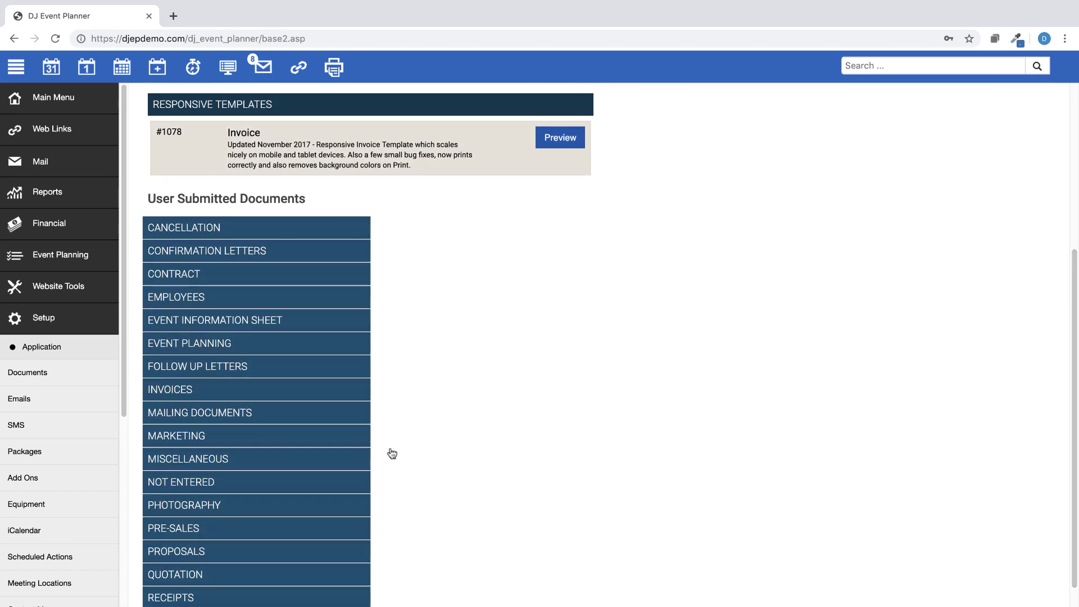
- Preview shared Event Information Sheet #963, import and save it, and confirm the alerts
left_click(217, 325)
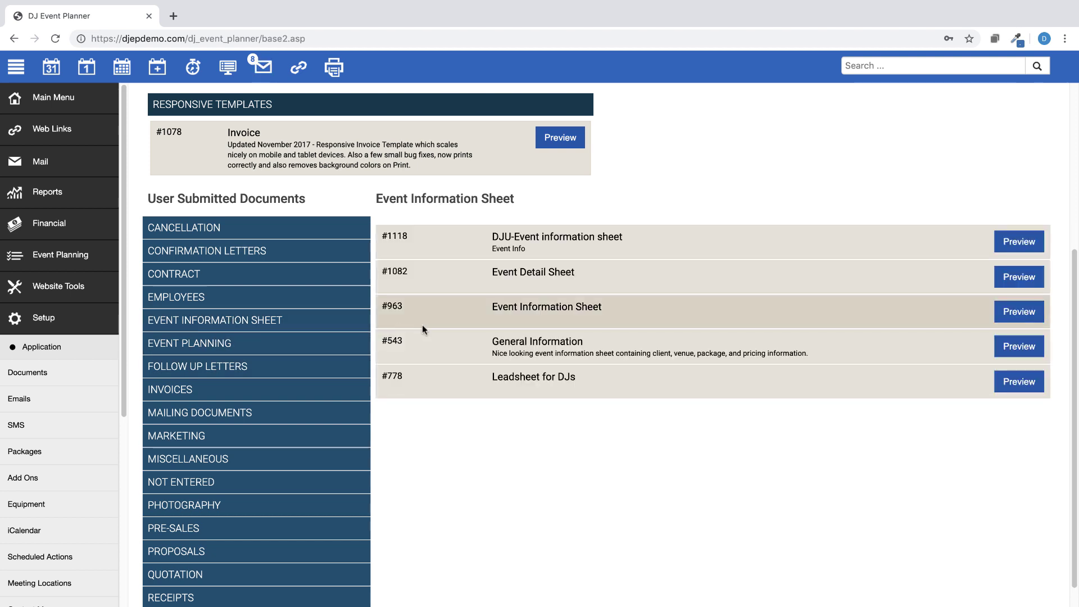
left_click(1016, 314)
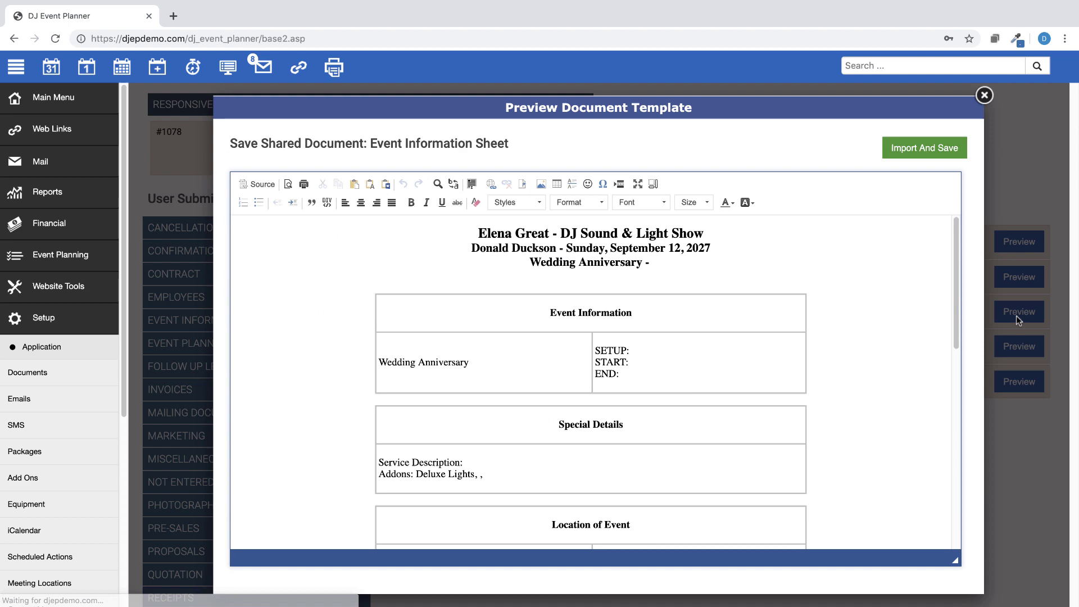
left_click_drag(956, 314, 944, 511)
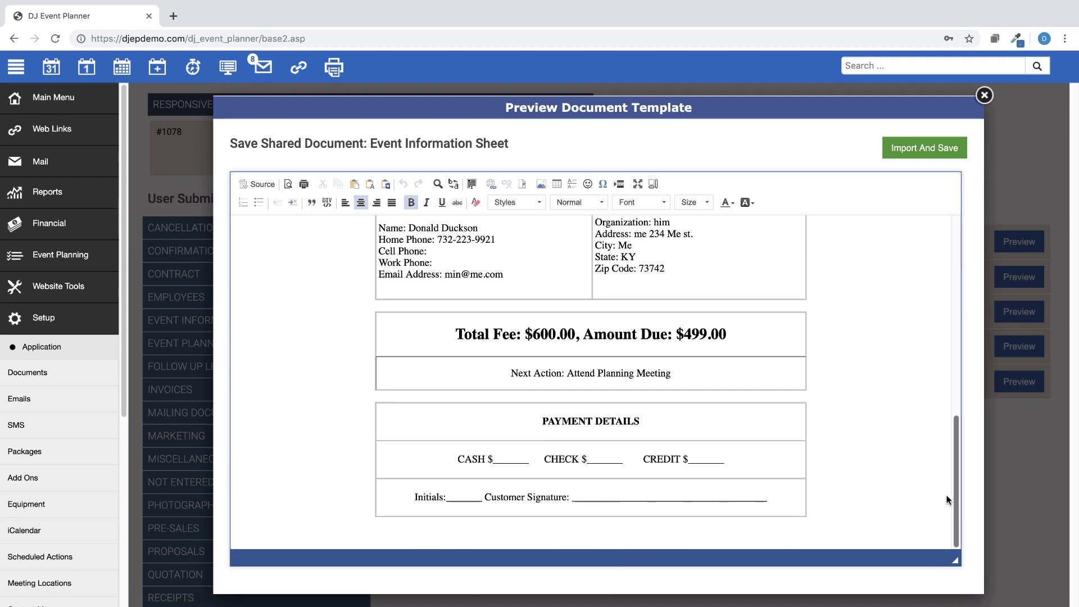
scroll(944, 511, "up", 10)
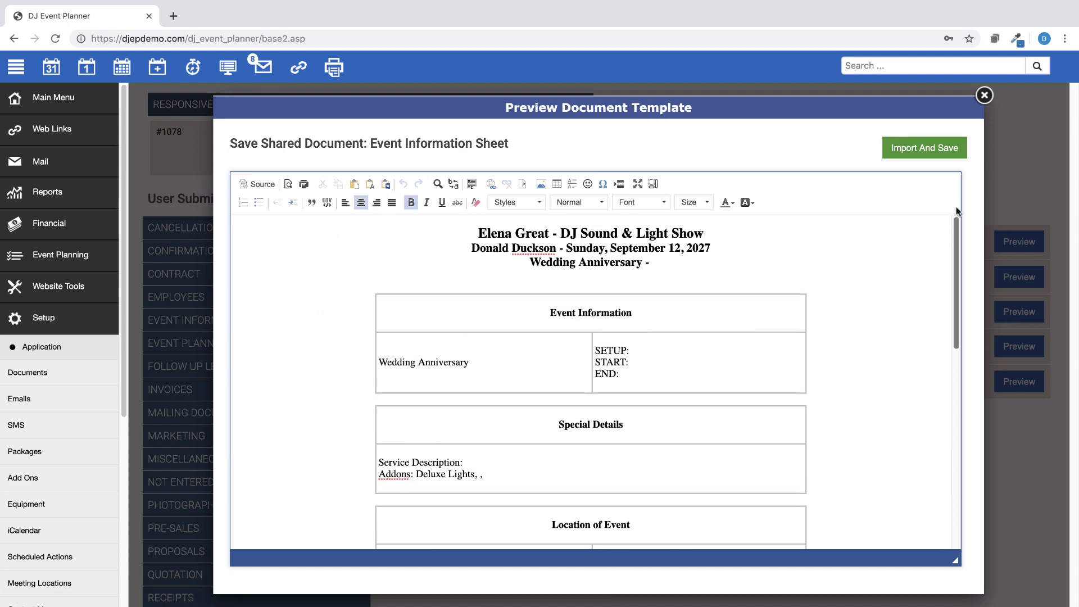
left_click(935, 154)
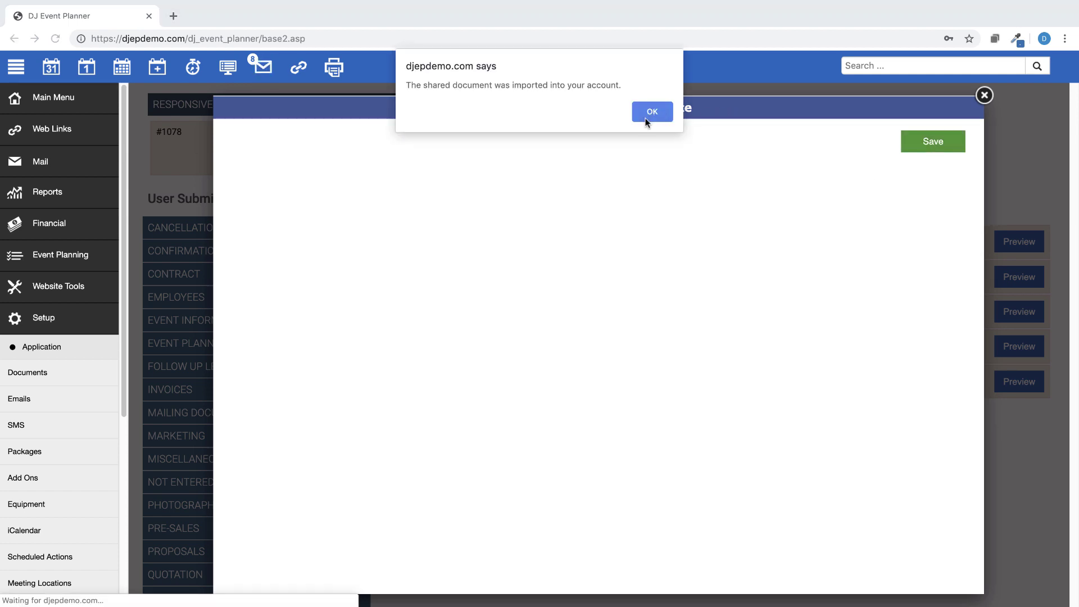
left_click(646, 113)
left_click(984, 95)
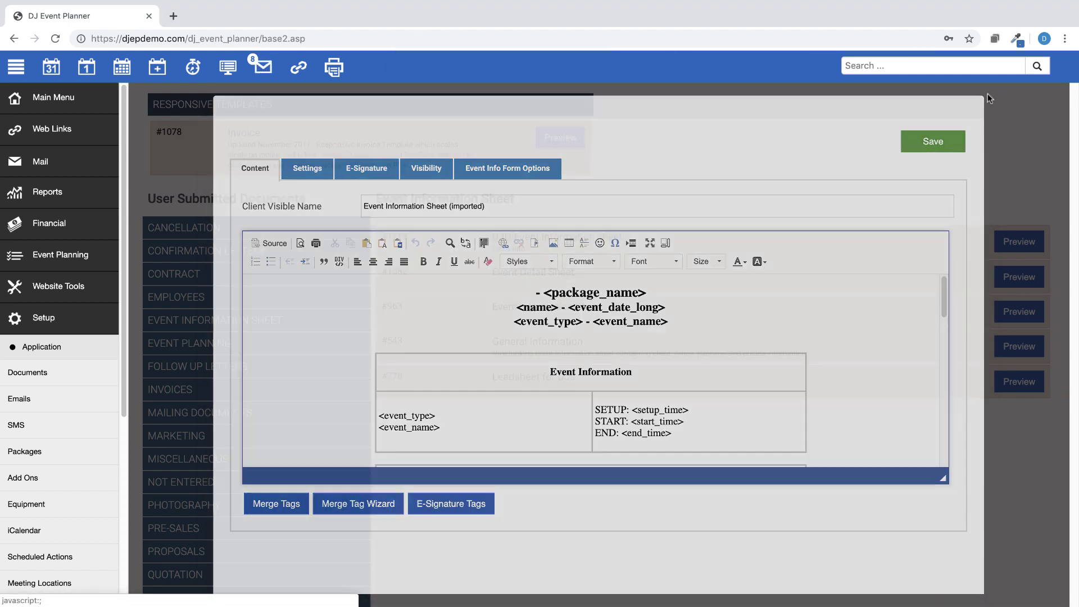
scroll(375, 163, "up", 5)
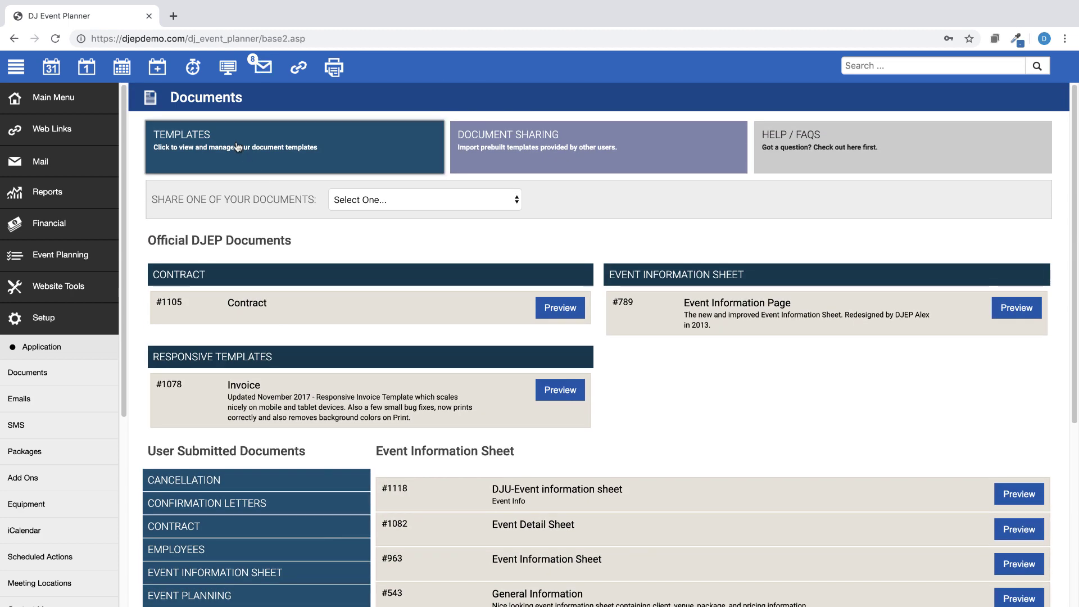
- Open 'Event Information Sheet (imported)' from the templates list for full-screen editing
left_click(236, 148)
scroll(371, 448, "down", 1)
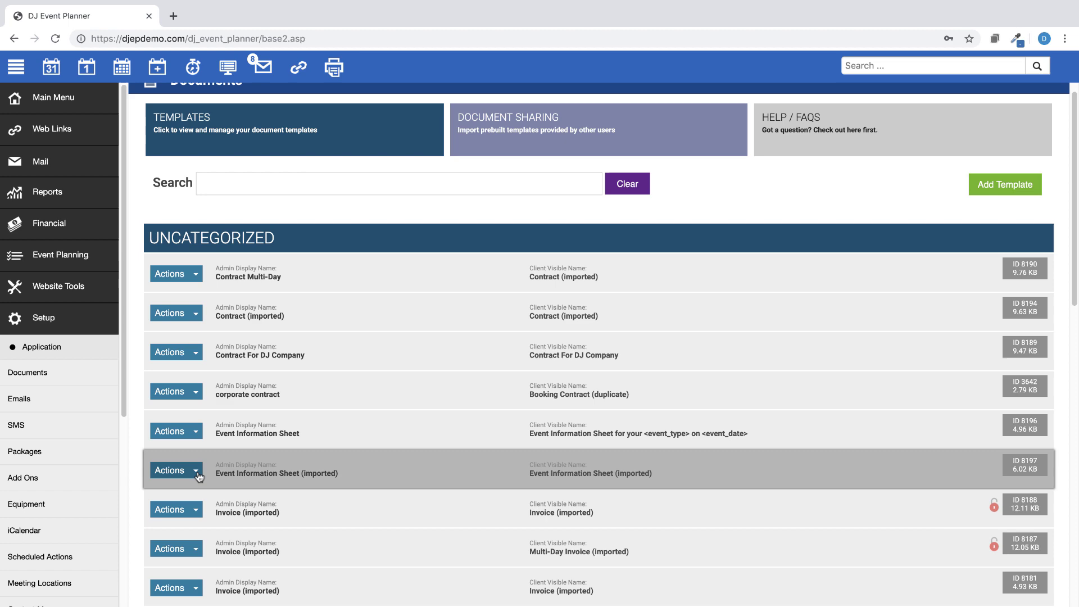
left_click(196, 477)
left_click(199, 493)
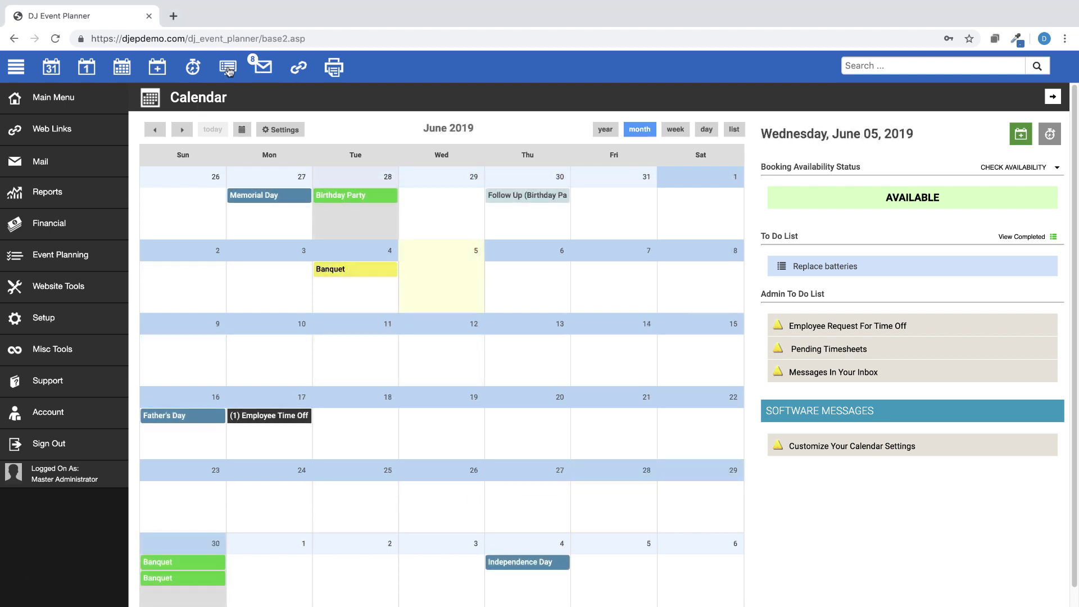
- Start a Blank email from the 9/12/2027 wedding anniversary event's Email section
left_click(228, 68)
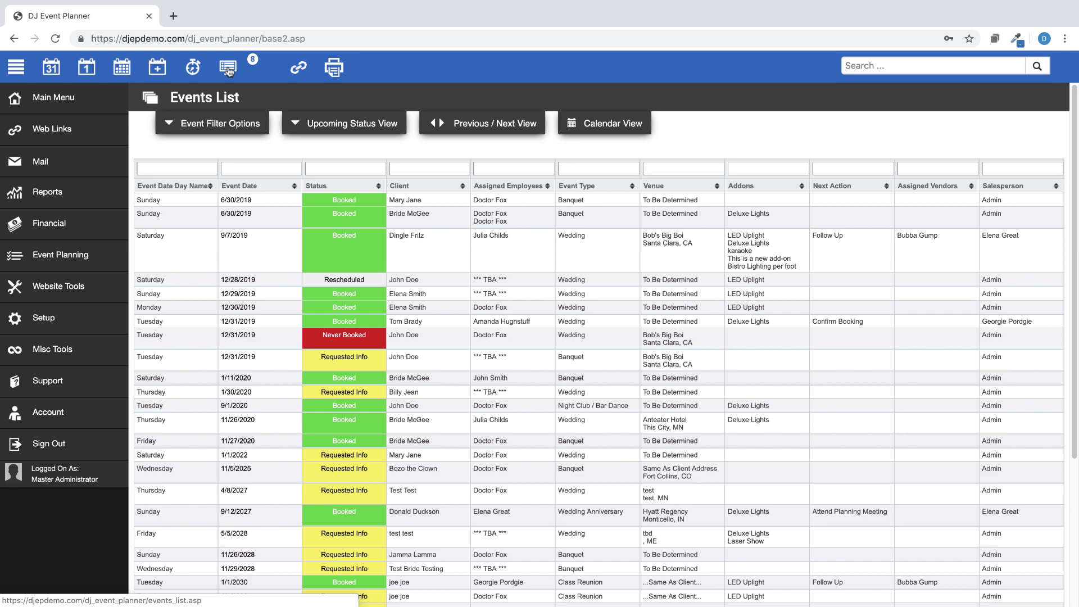
left_click(345, 514)
left_click(599, 345)
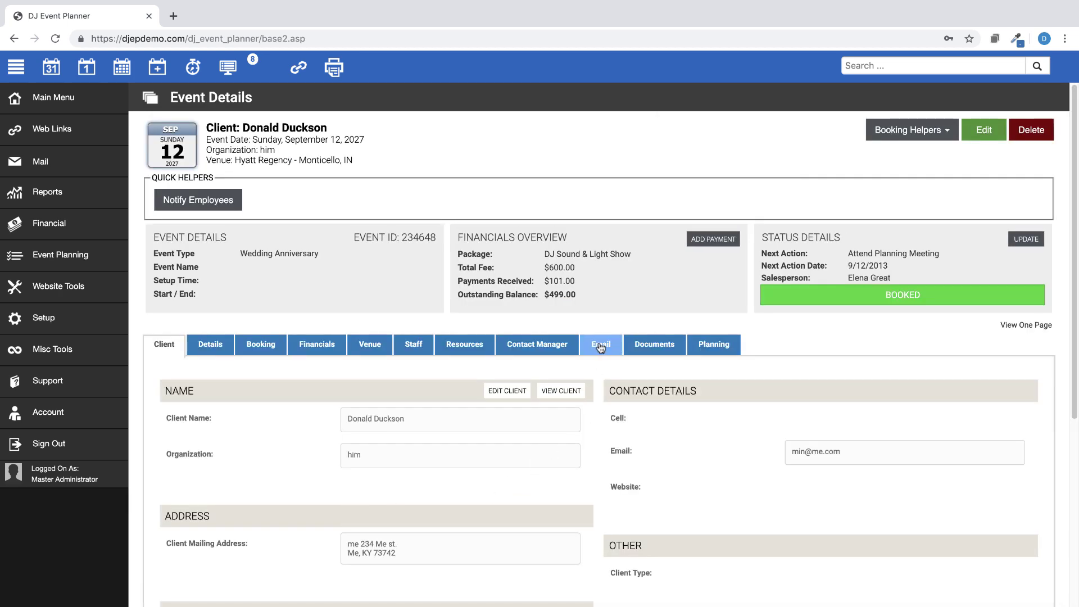
scroll(513, 425, "down", 1)
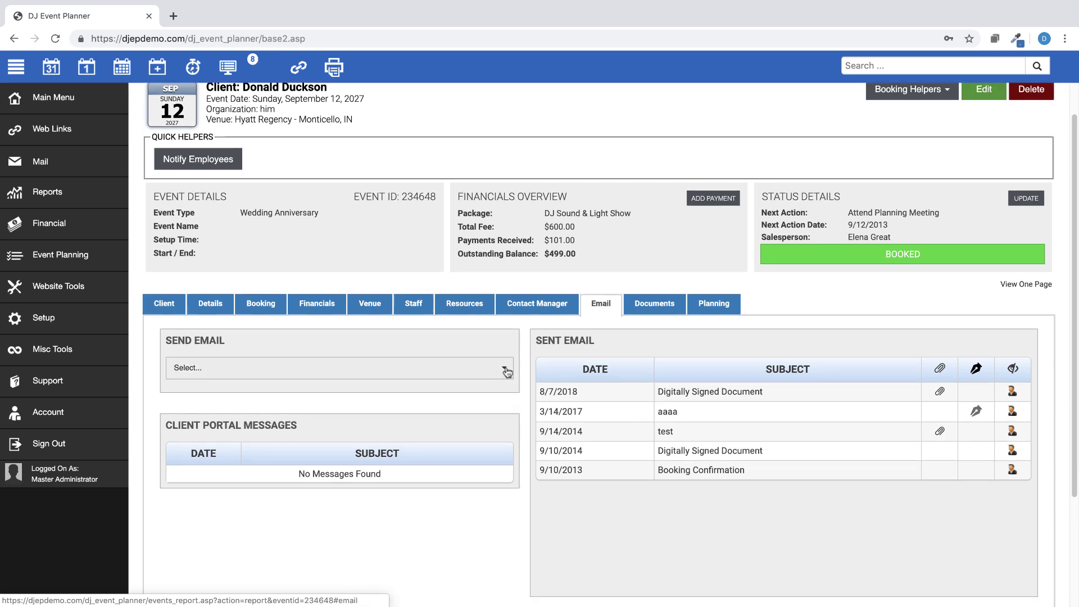
left_click(507, 372)
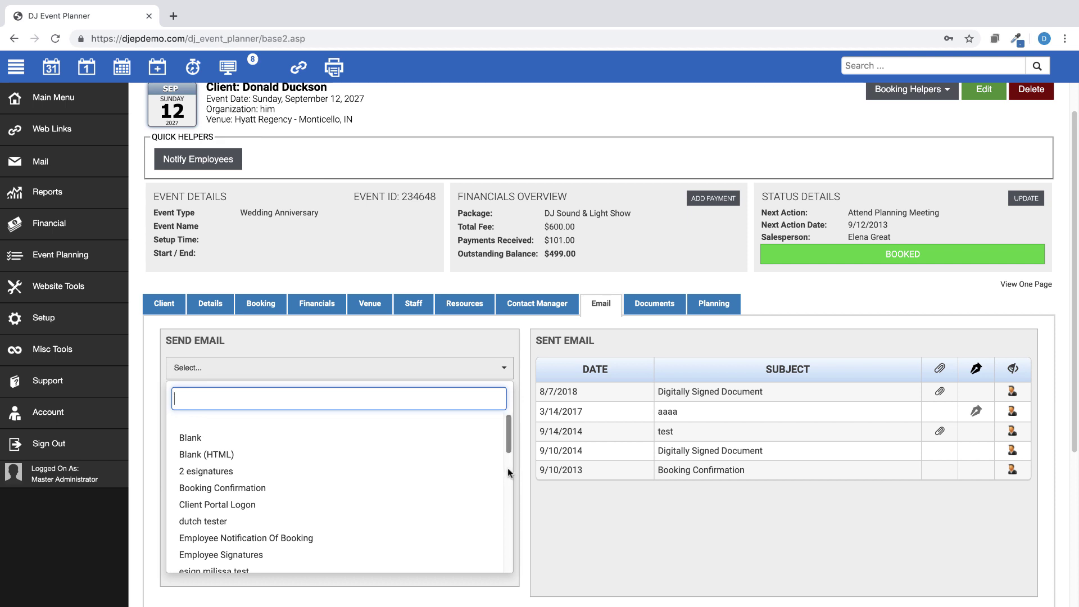
left_click(187, 437)
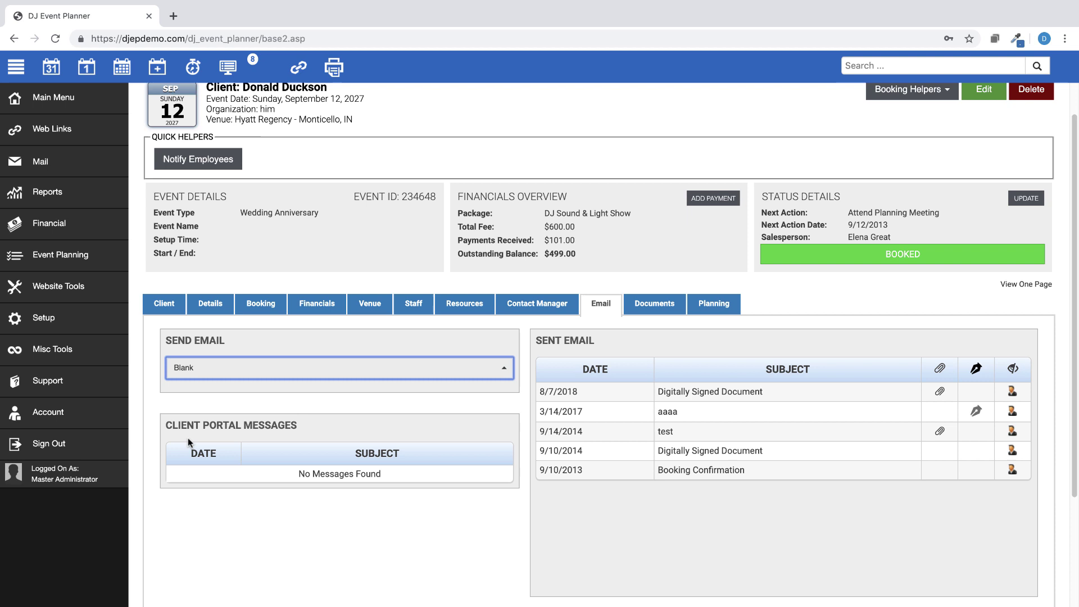
- Attach the Event Information Sheet, preview it, and send the email
left_click(338, 234)
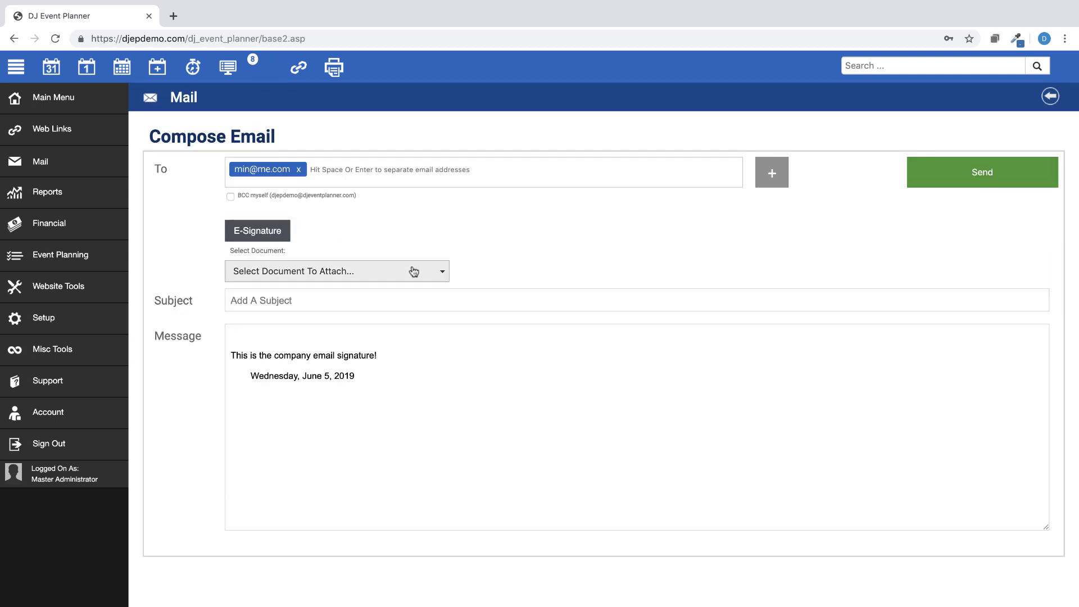
left_click(442, 273)
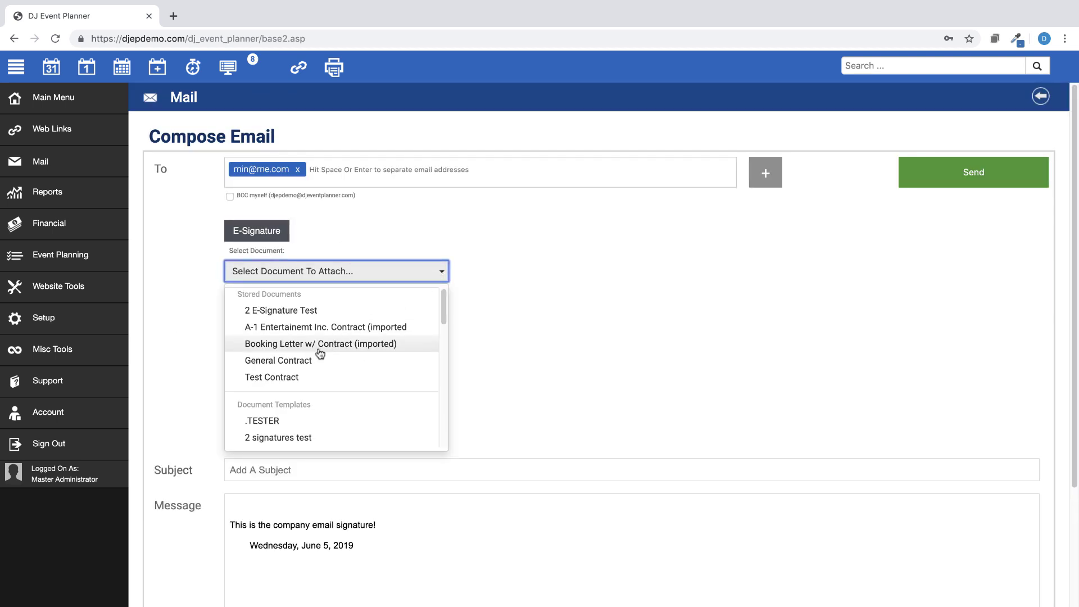
scroll(321, 379, "down", 1)
scroll(321, 405, "down", 3)
scroll(321, 406, "up", 1)
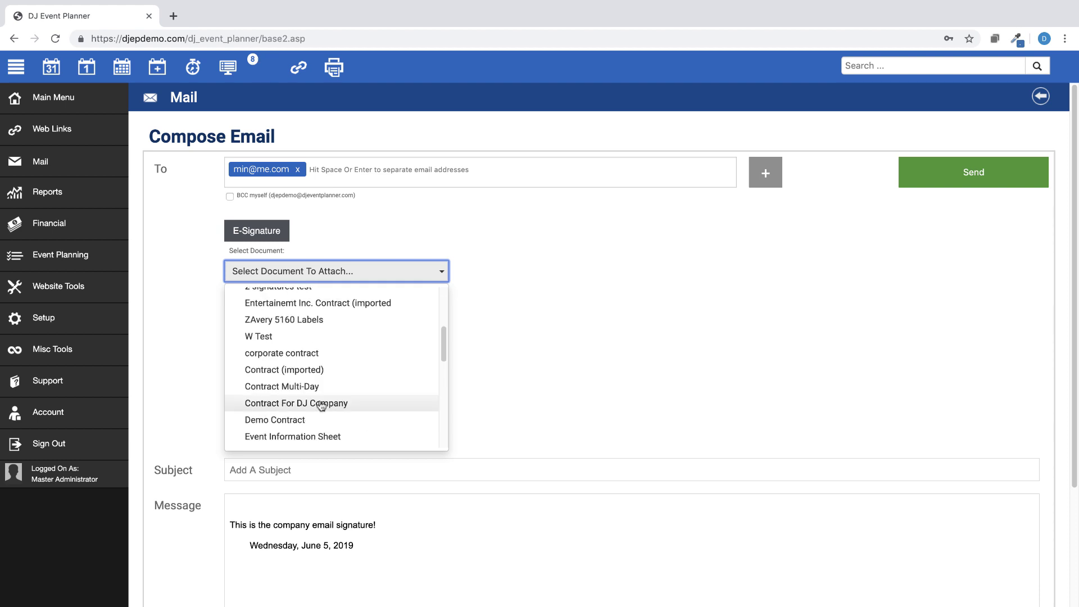
left_click(326, 437)
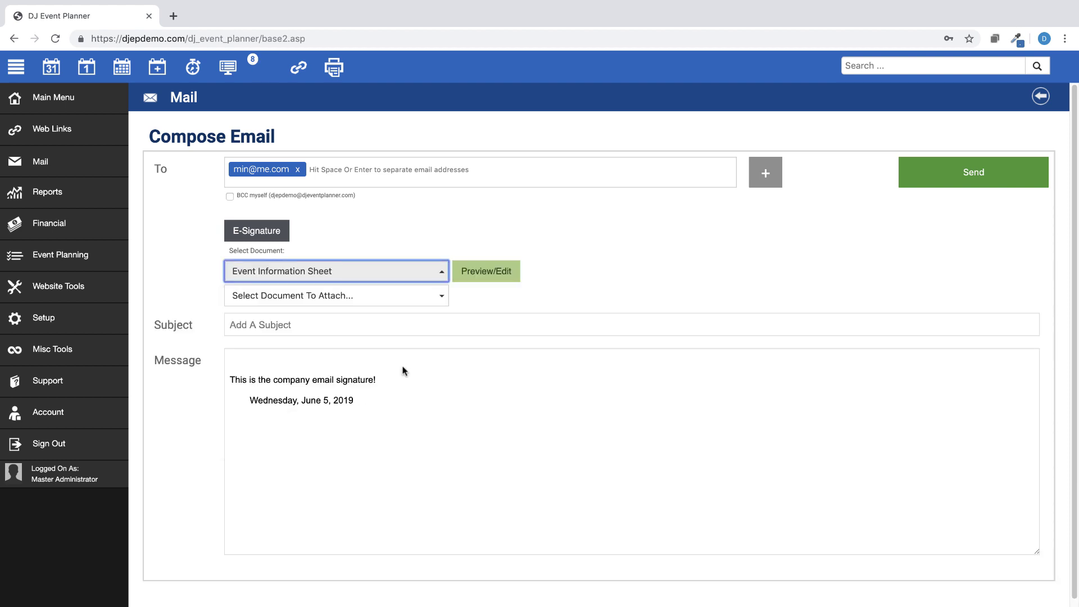
left_click(501, 275)
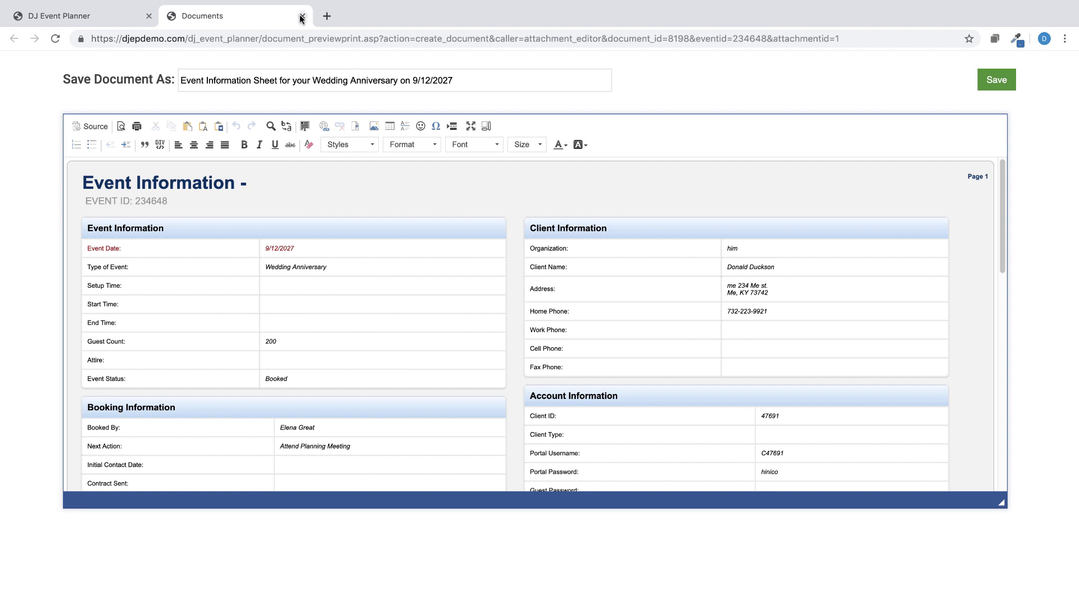
left_click(302, 18)
left_click(956, 183)
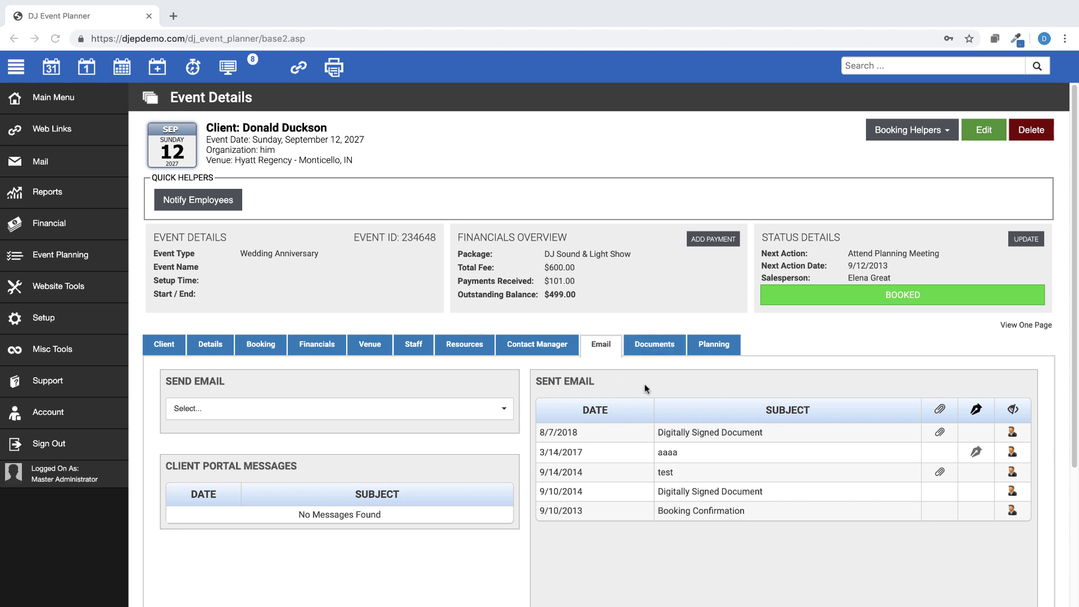
- Save an Event Information Sheet to the event from the Documents section's Save Document list
left_click(660, 346)
scroll(401, 419, "down", 1)
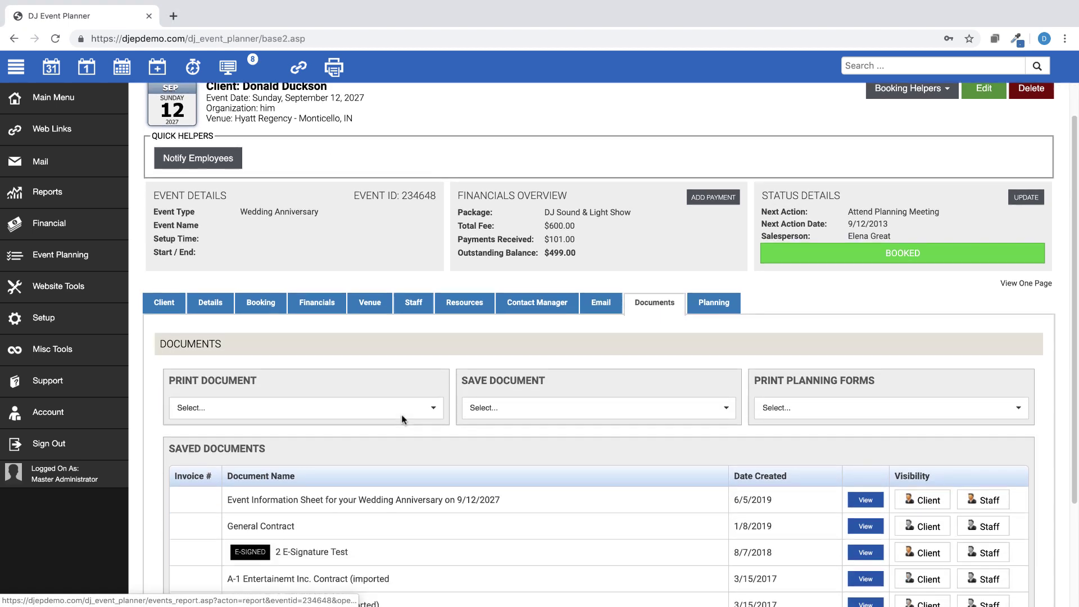
scroll(401, 419, "down", 1)
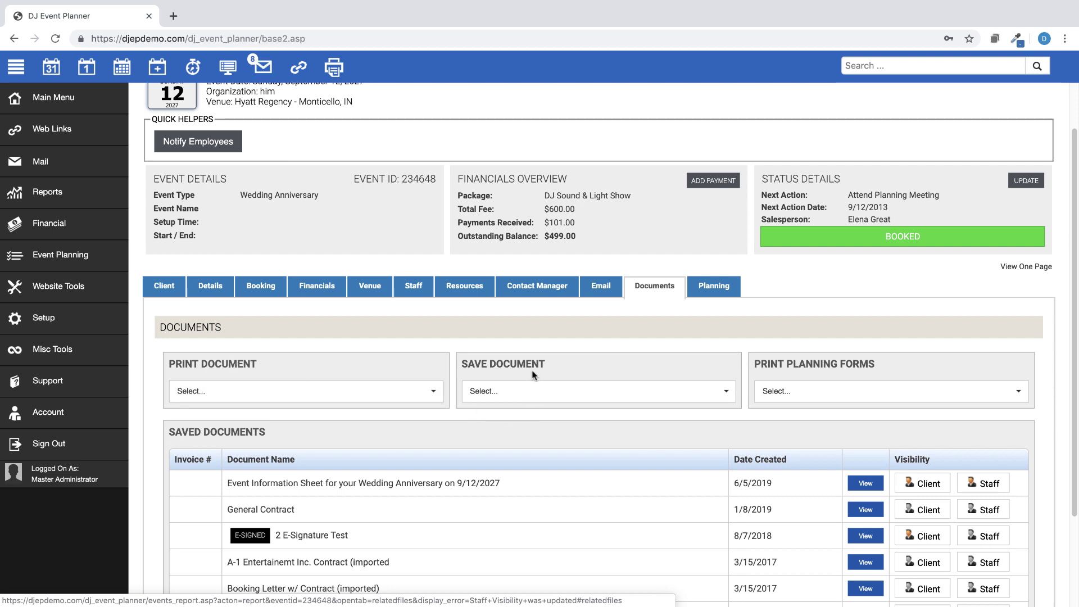
left_click(525, 391)
scroll(521, 532, "down", 1)
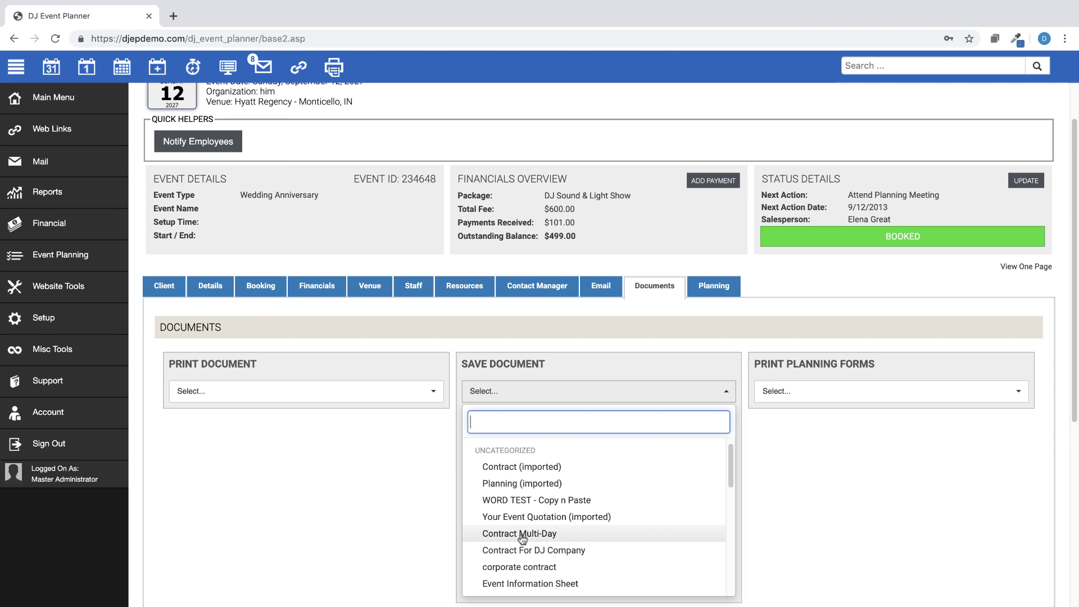
scroll(523, 556, "down", 1)
scroll(527, 572, "down", 4)
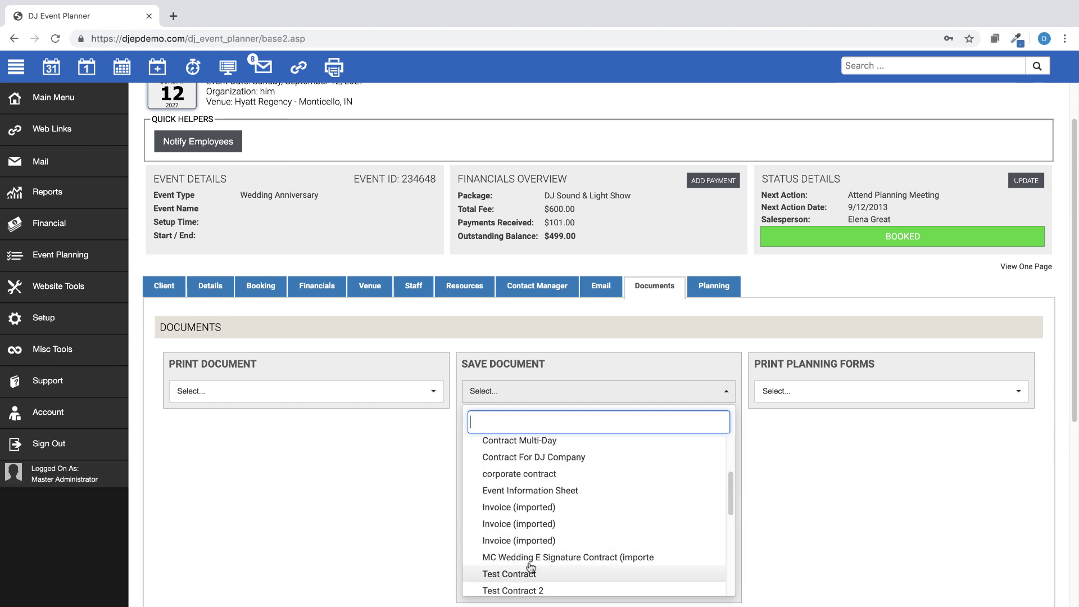
left_click(528, 491)
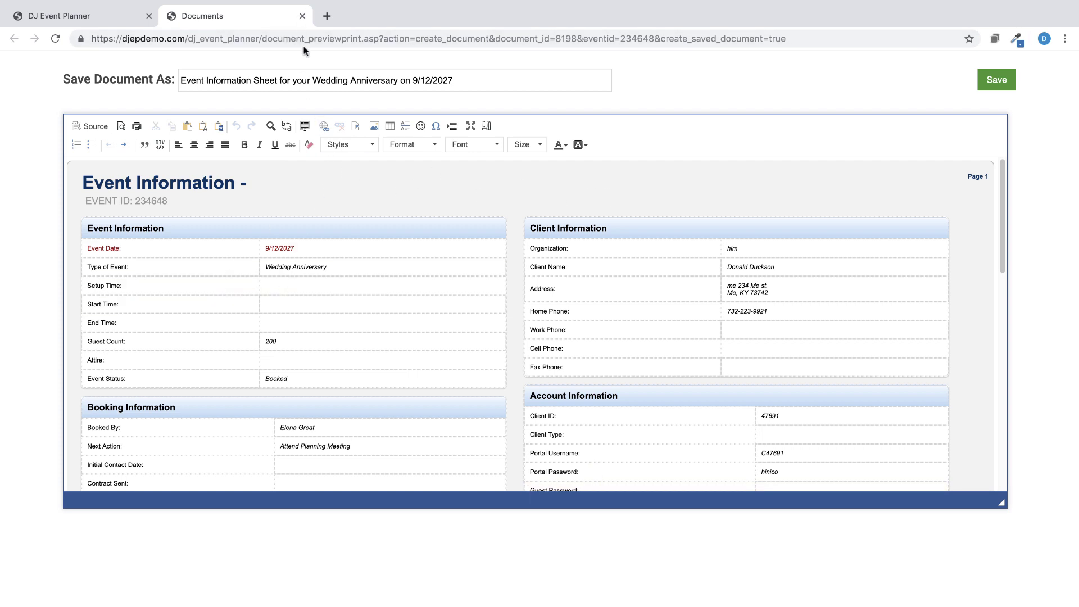
left_click(998, 86)
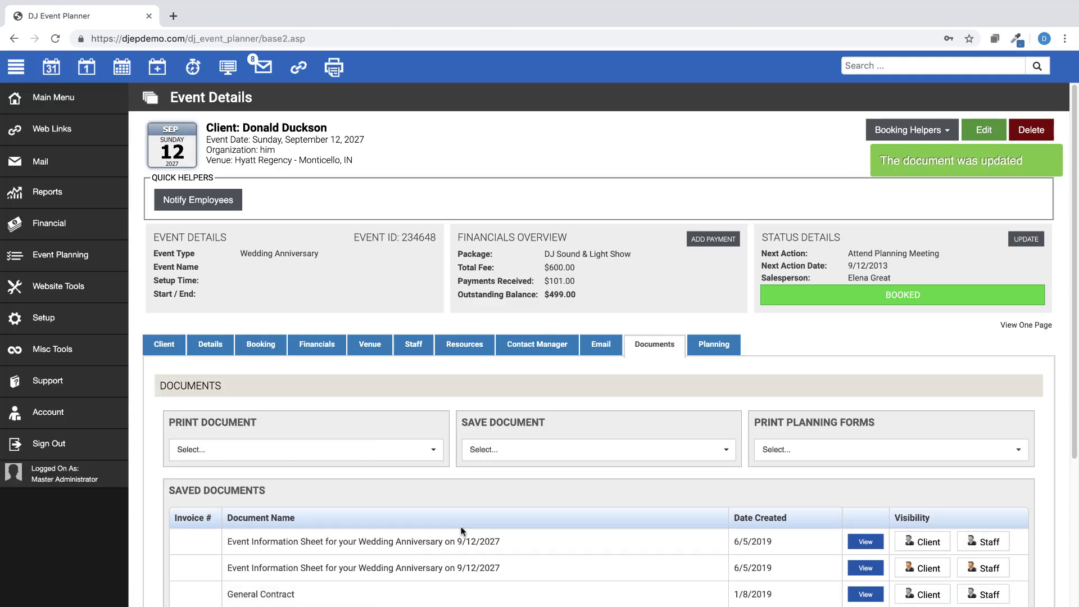
- Make the new sheet client-visible and shared with All Assigned Staff
left_click(925, 543)
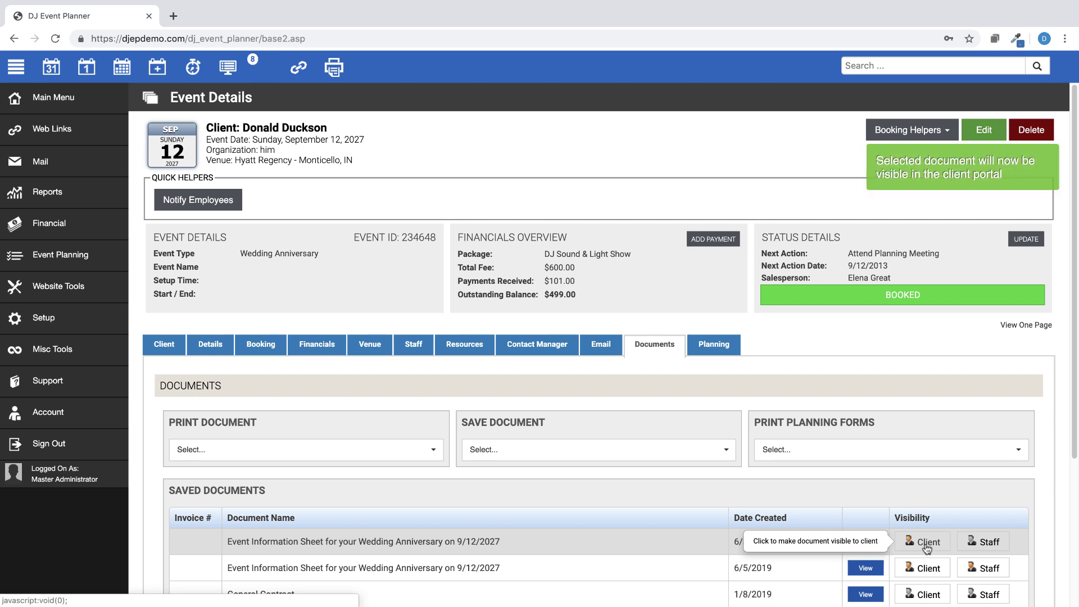
left_click(975, 546)
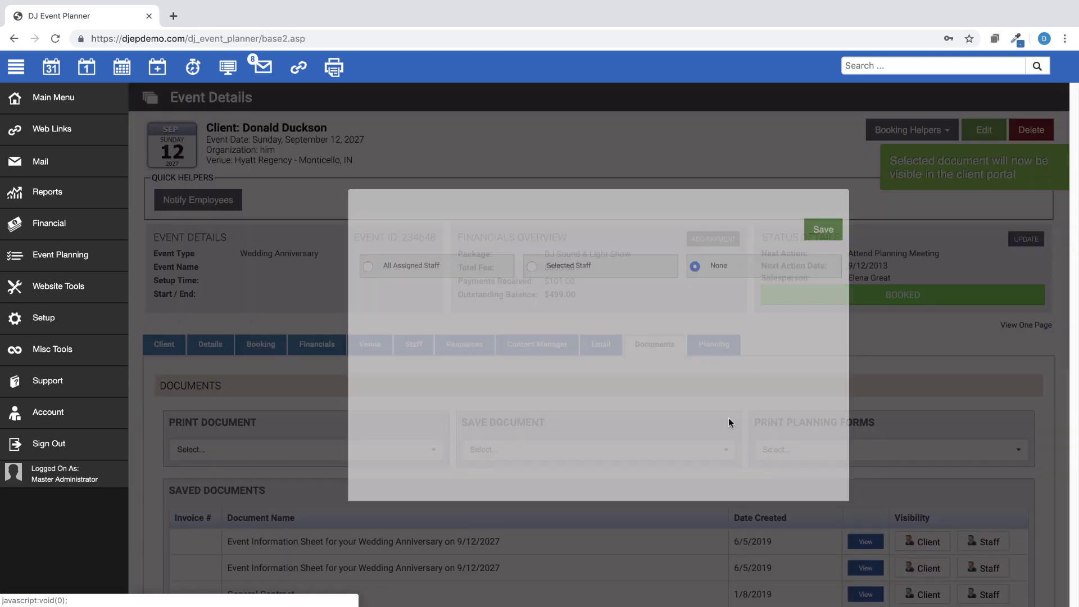
left_click(369, 268)
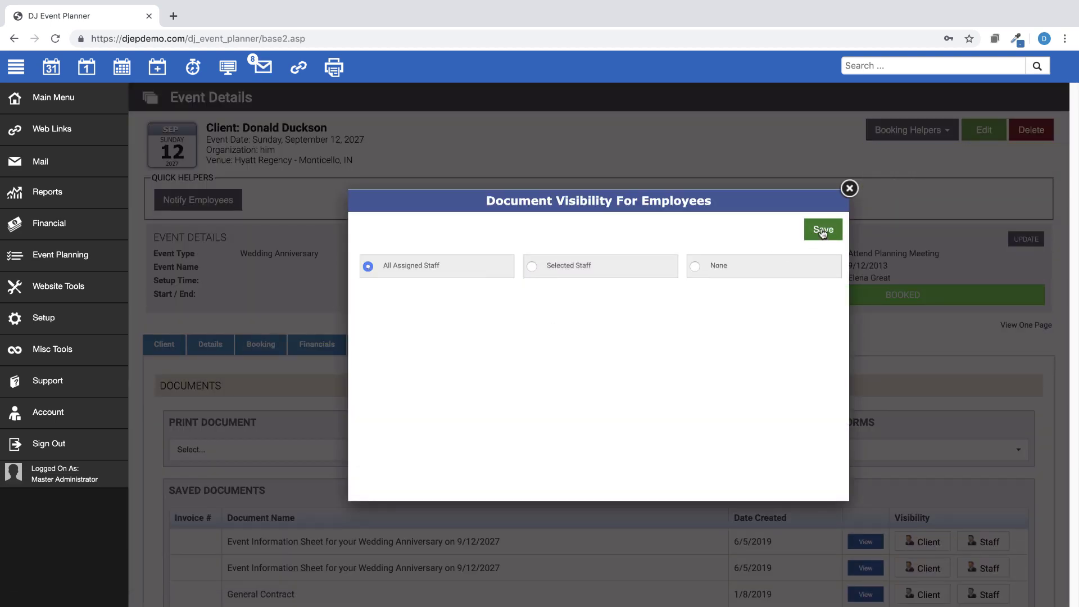